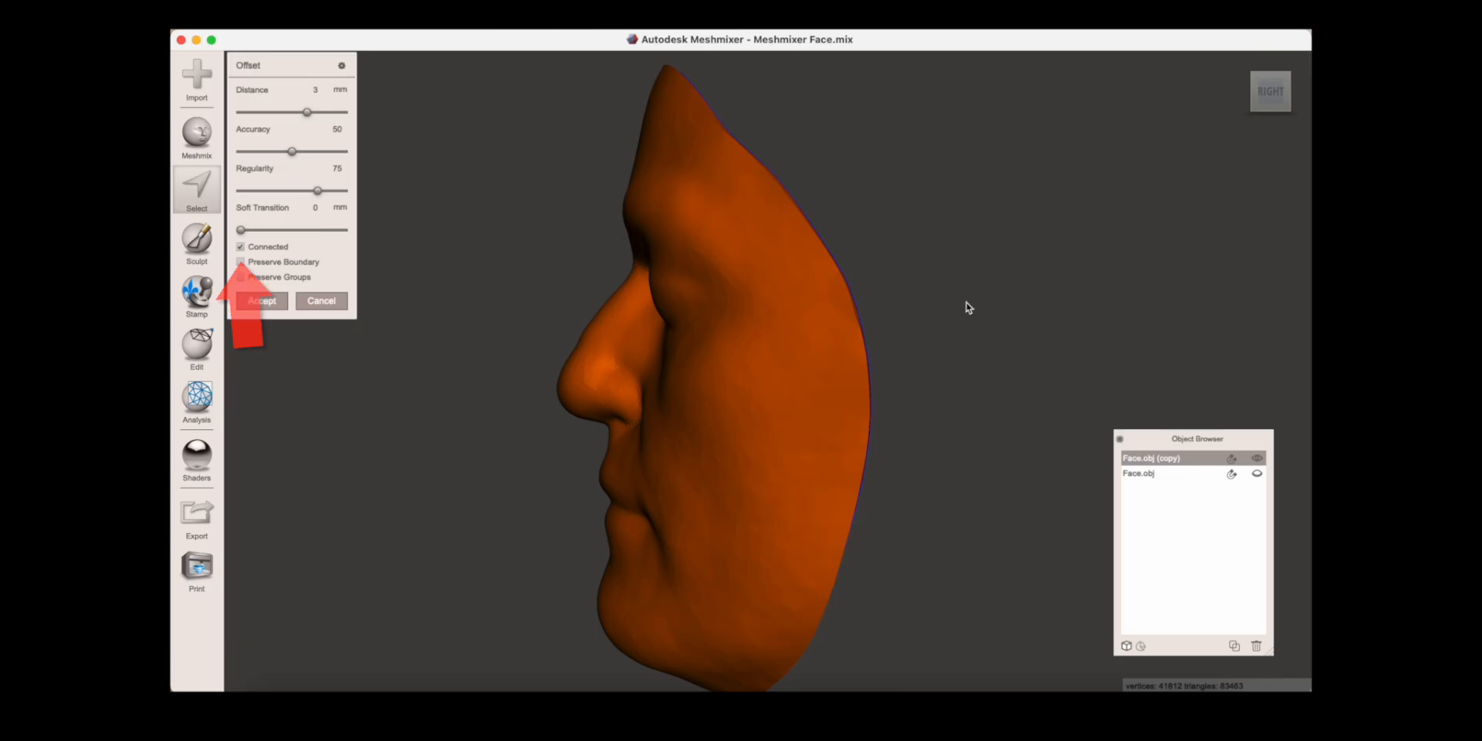
Export the offset face mask as a binary STL.
right_drag(1055, 307, 1124, 307)
right_drag(738, 386, 531, 403)
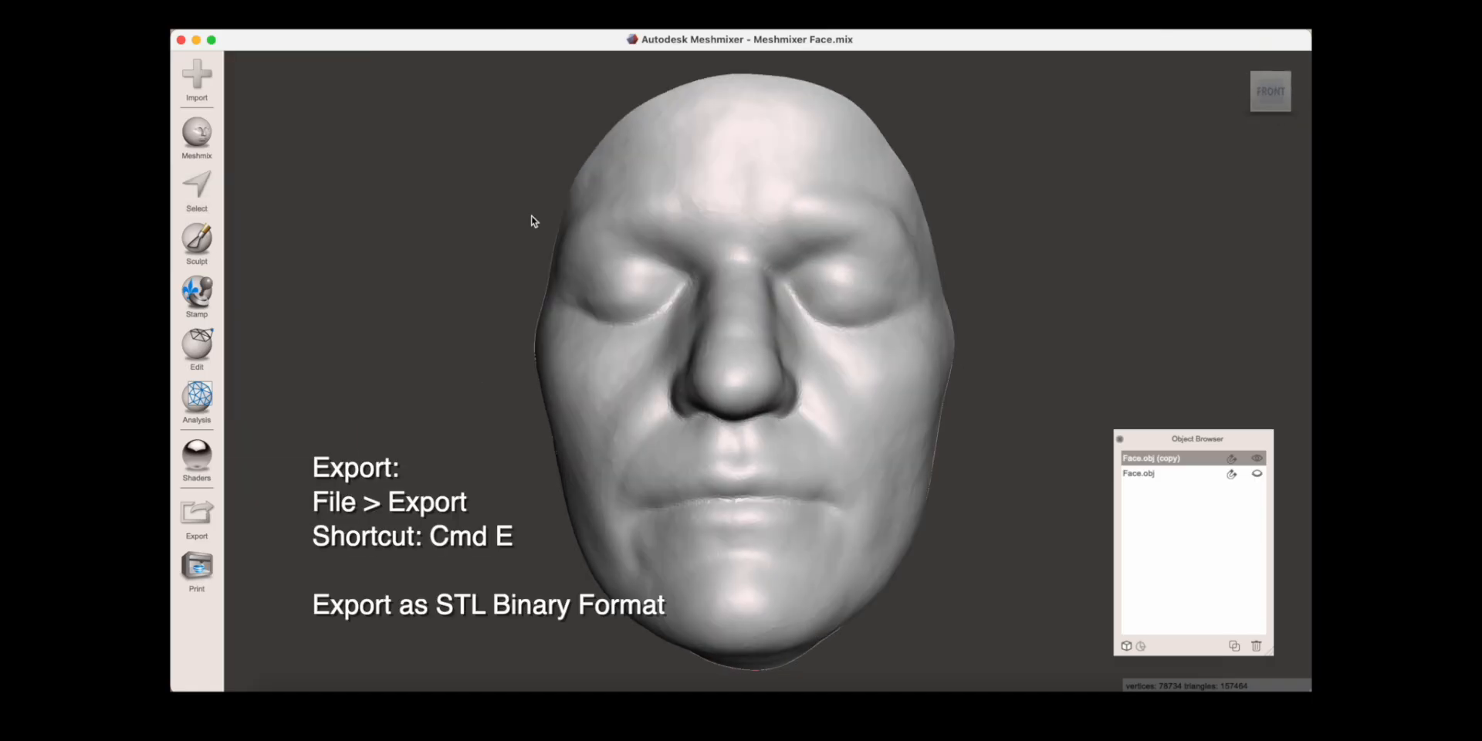
key(super+e)
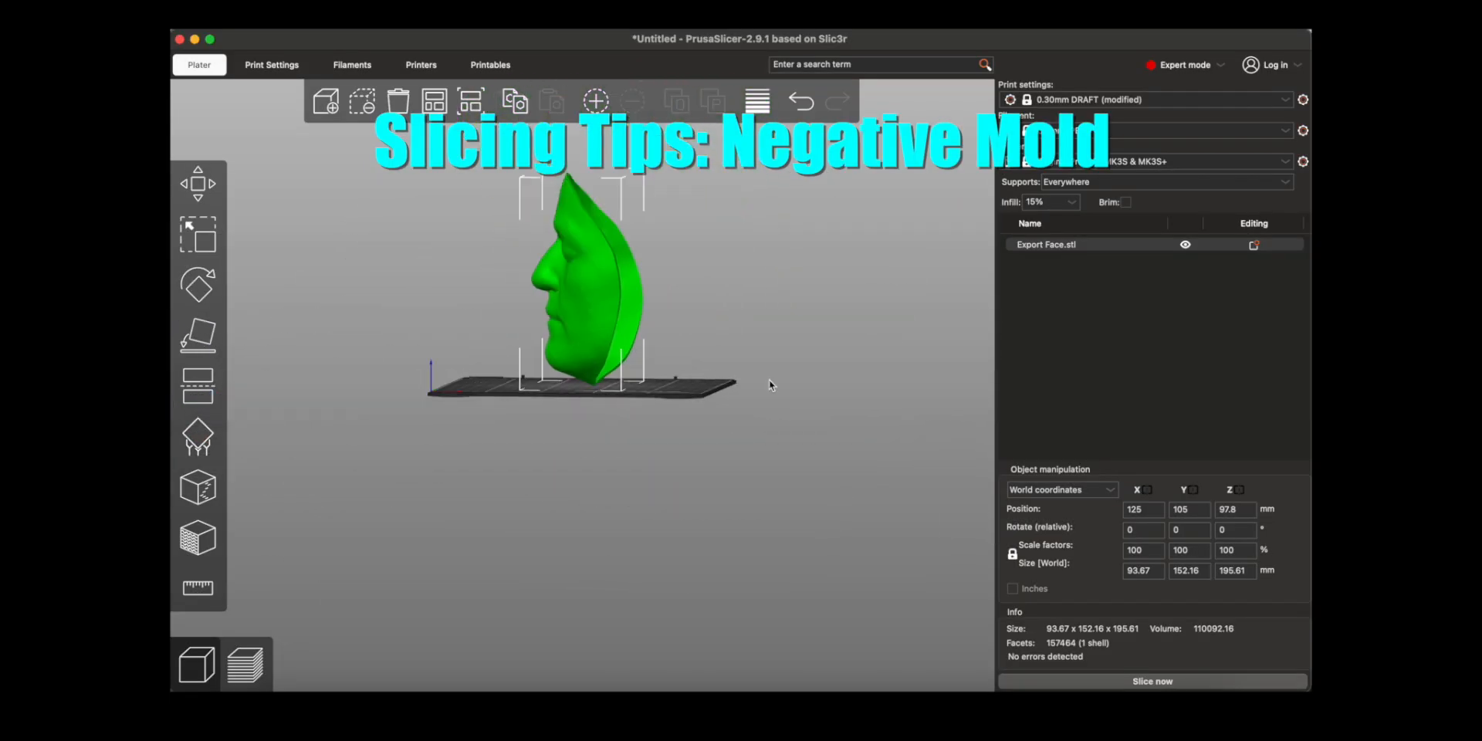
Switch to PrusaSlicer, tilt Export Face.stl to a height of about 164.5 mm, and slice it.
key(r)
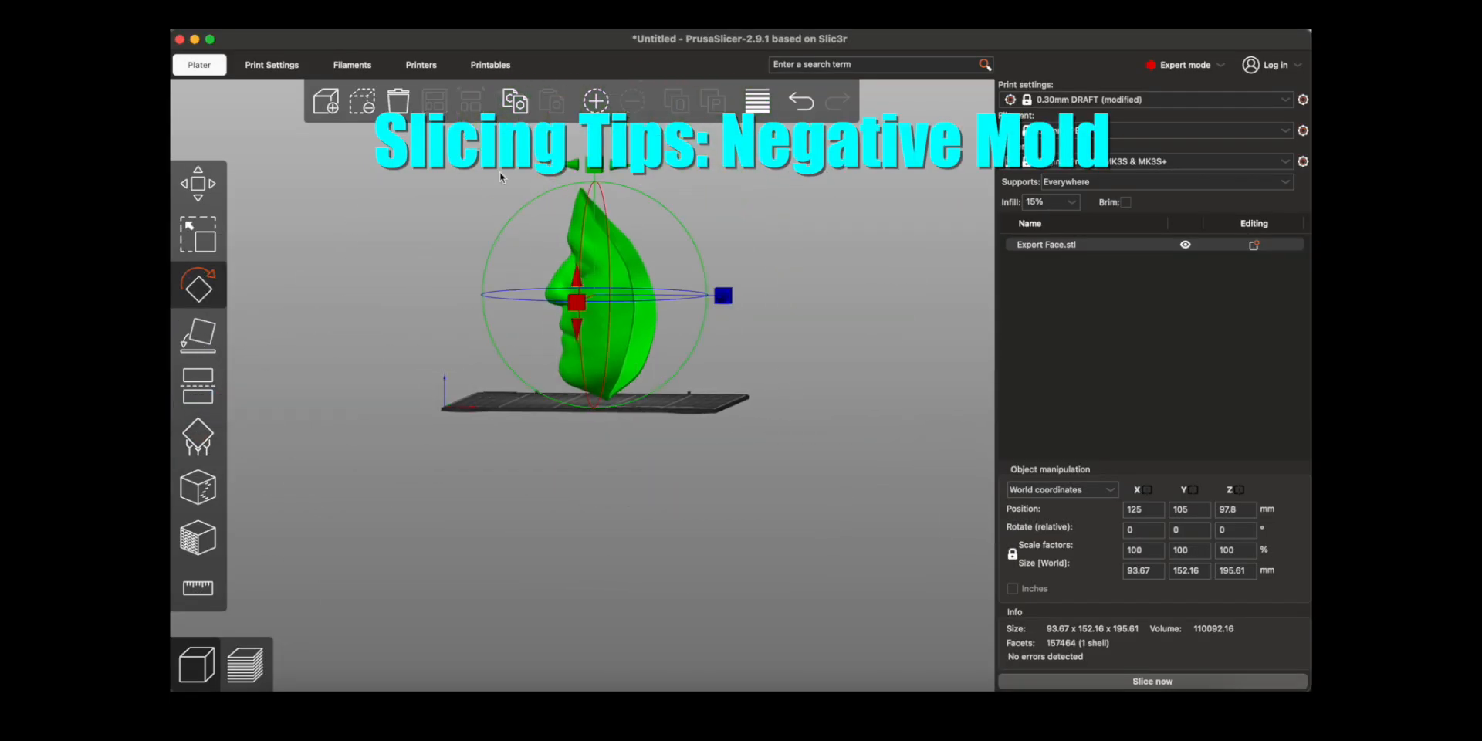
click(1133, 680)
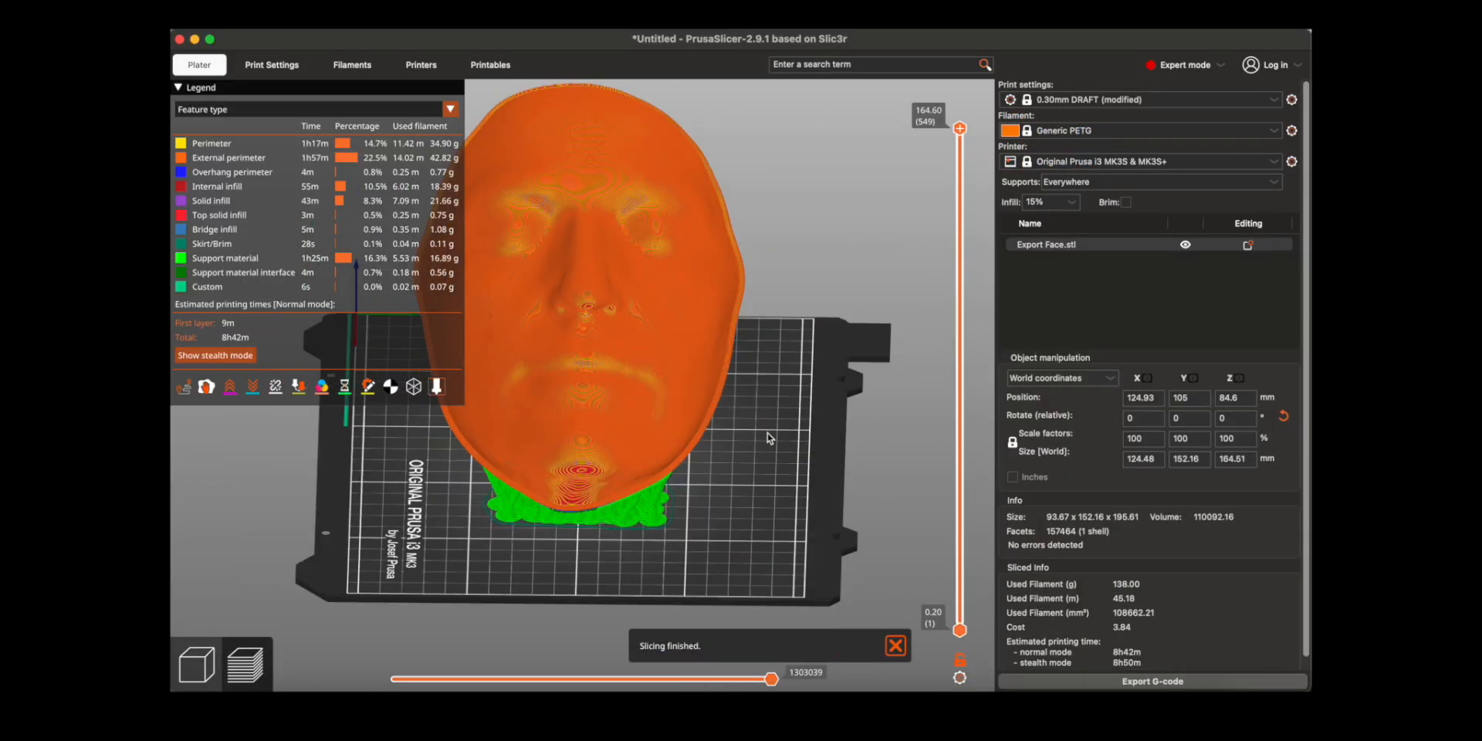
scroll(638, 270, up, 8)
scroll(638, 270, down, 6)
Rotate the mask so its outer side faces down toward the bed, about 172.5 mm tall, and slice it again.
drag(637, 270, 699, 268)
mouse_move(697, 502)
mouse_down()
mouse_move(715, 364)
mouse_move(684, 502)
mouse_up()
scroll(684, 503, up, 5)
scroll(683, 502, down, 4)
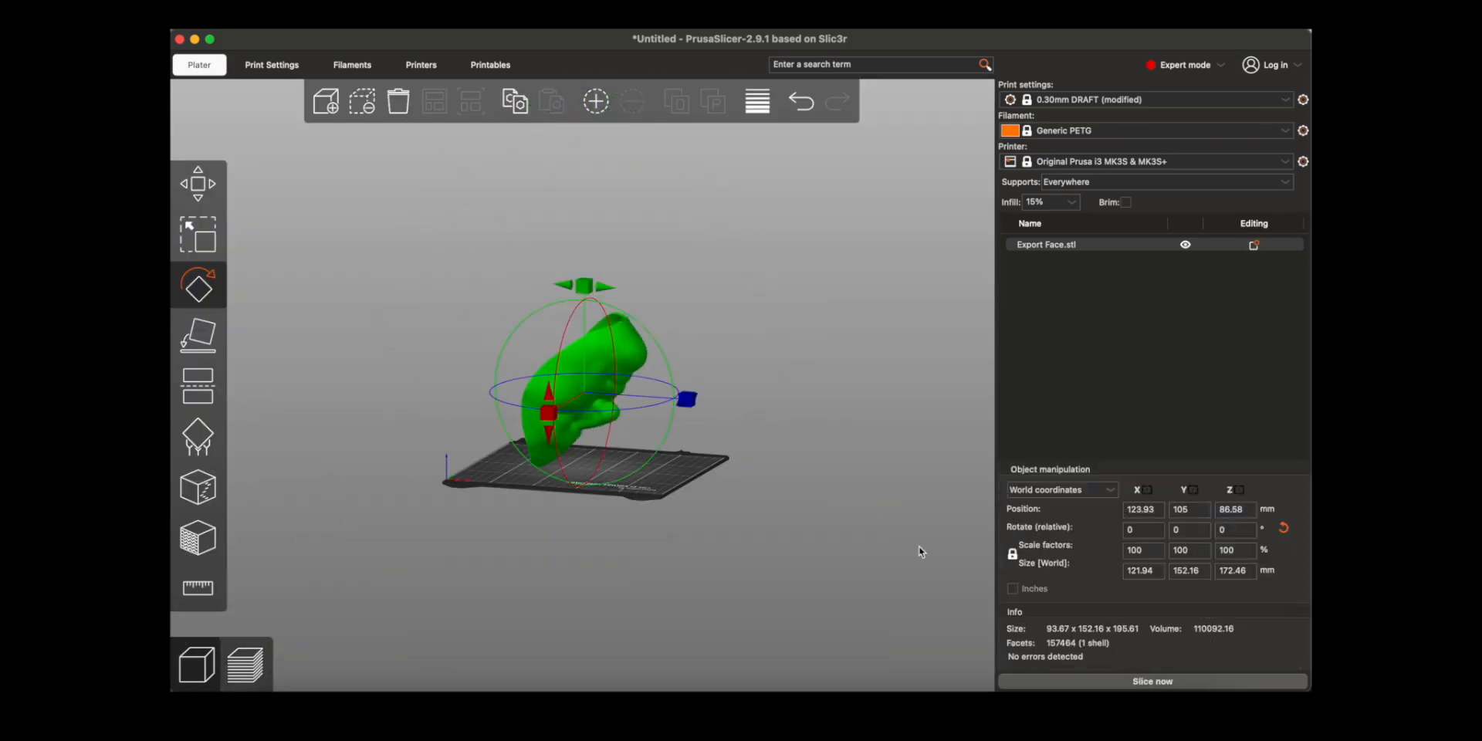
key(ctrl+r)
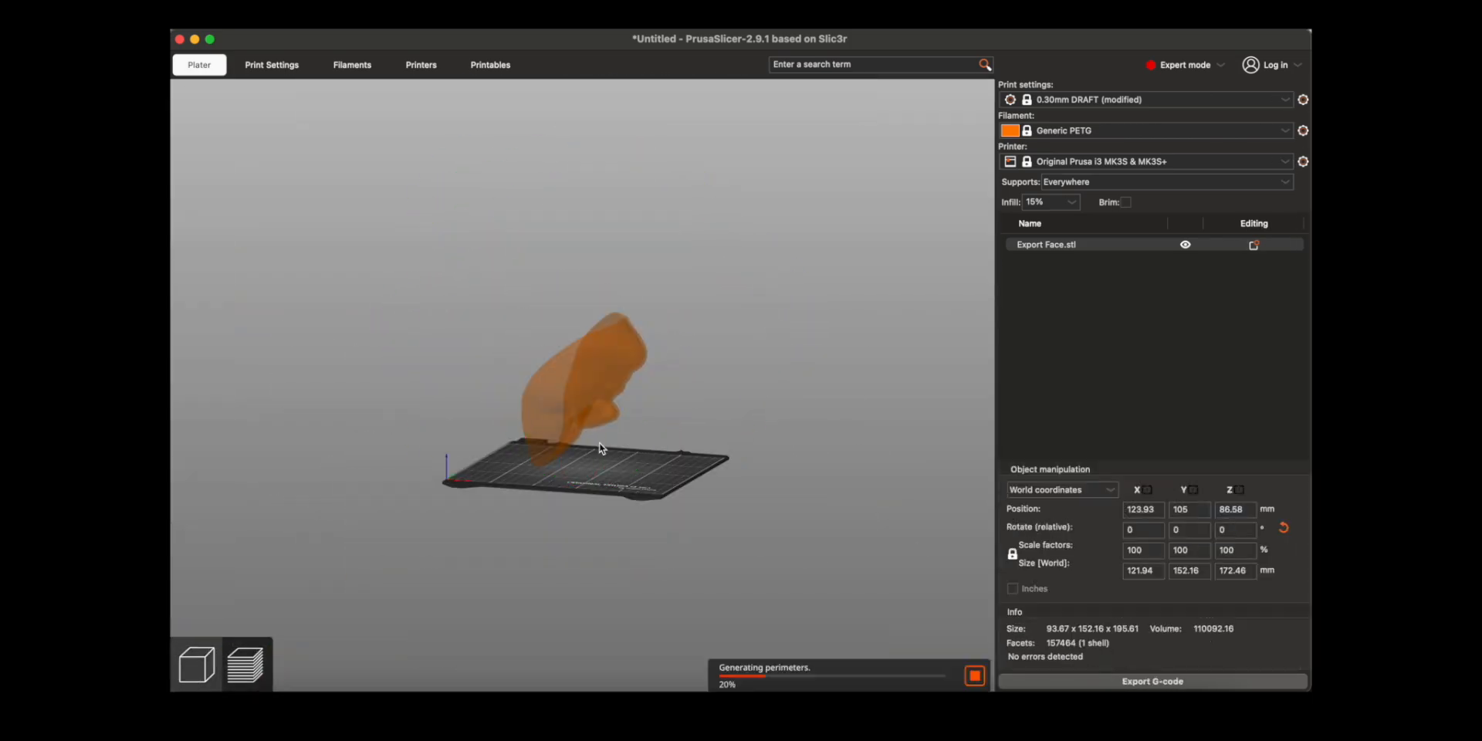
Examine the sliced layer lines on the mold's inner surface around the forehead, nose and eyes.
scroll(781, 504, up, 5)
drag(734, 495, 737, 417)
scroll(599, 306, up, 5)
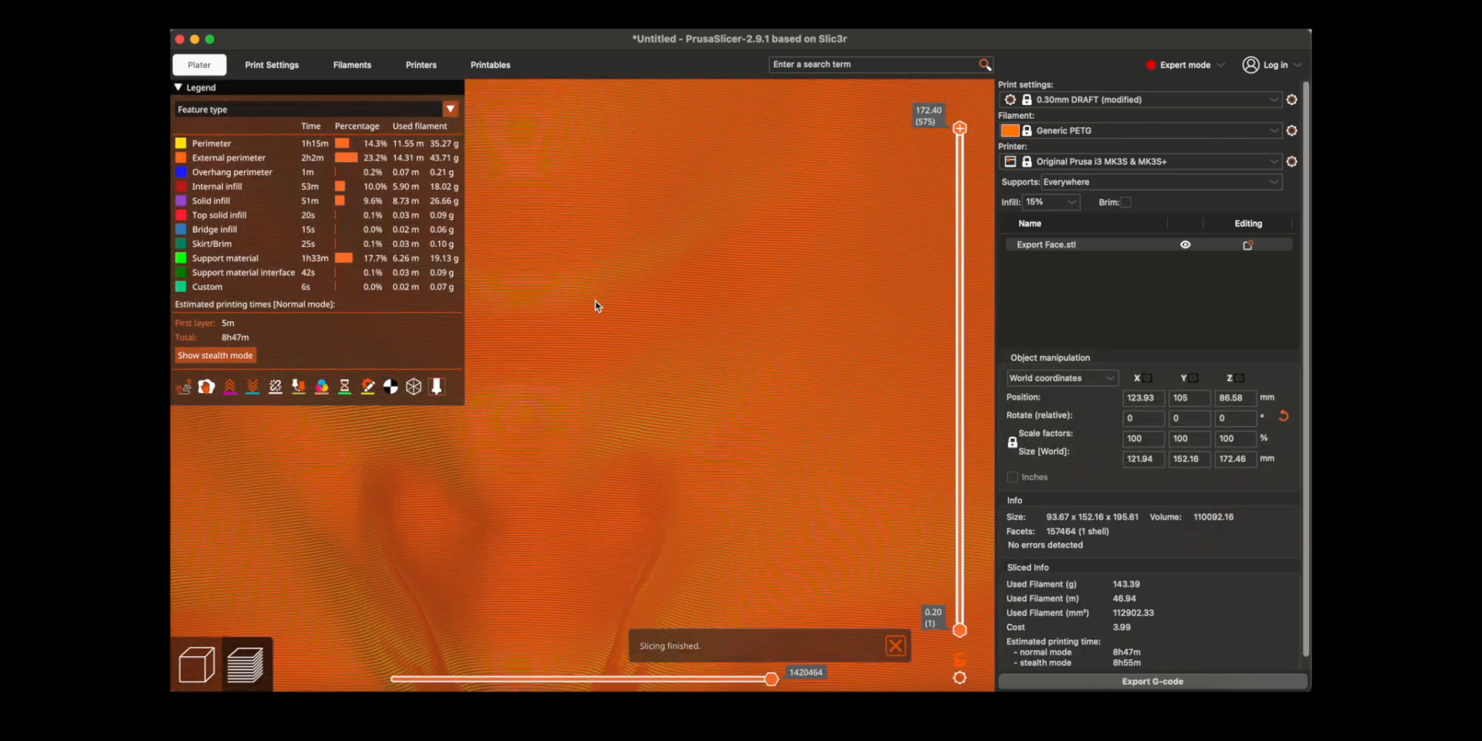
scroll(590, 336, down, 5)
scroll(601, 388, up, 5)
scroll(612, 364, down, 5)
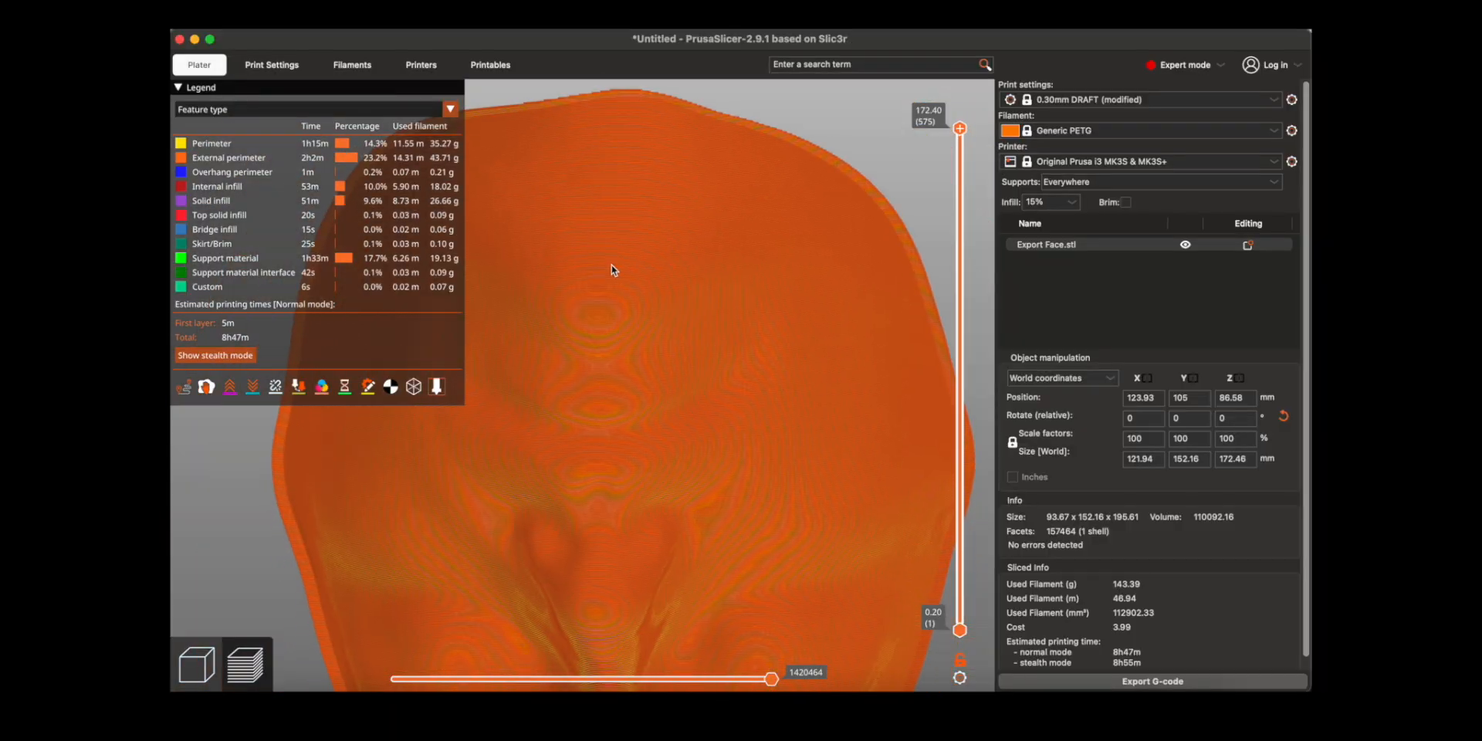
scroll(622, 430, up, 4)
scroll(618, 394, up, 5)
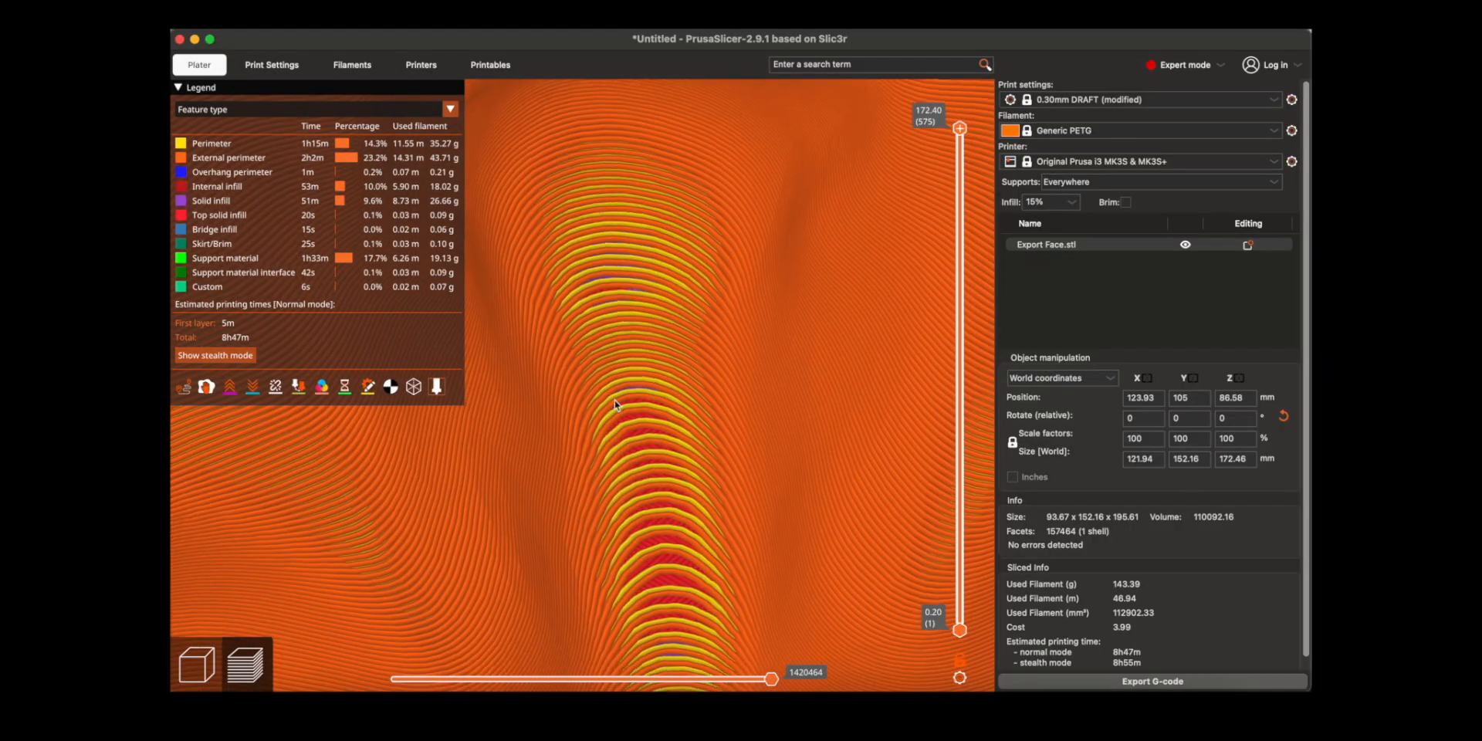
scroll(621, 399, down, 6)
scroll(627, 394, down, 5)
scroll(628, 389, up, 4)
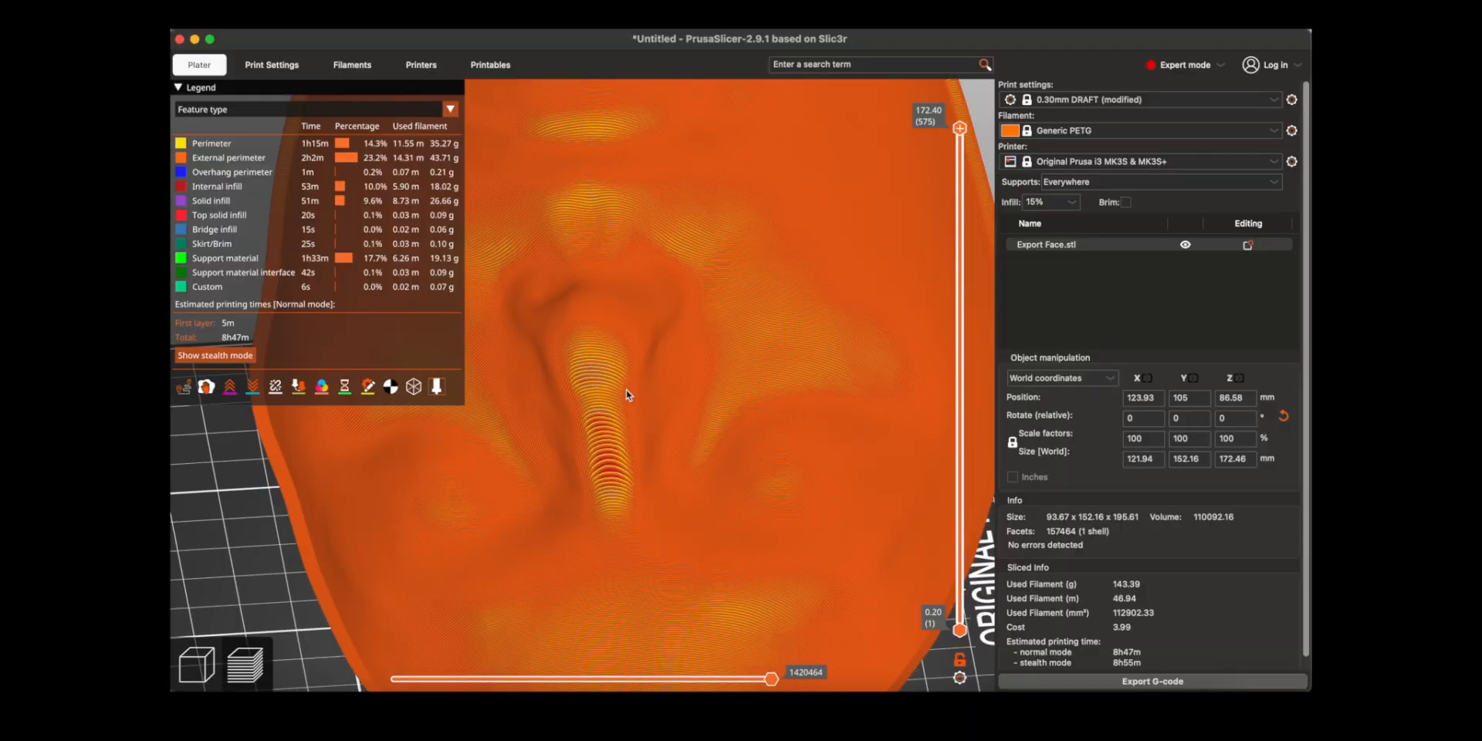
drag(627, 389, 554, 381)
scroll(612, 292, down, 4)
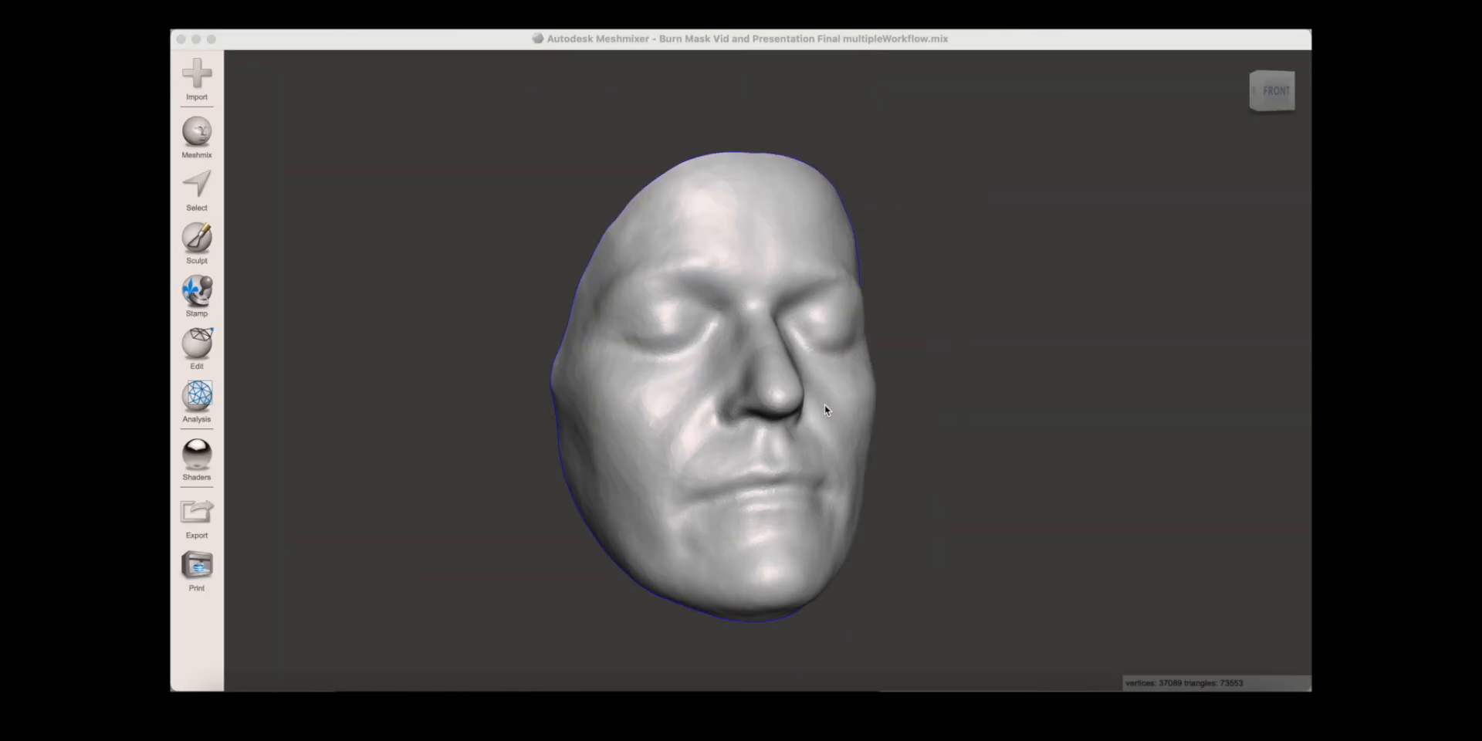
Switch to Meshmixer, select the entire face mesh and start an extrusion of about 52 mm with Constant direction and Flat end type.
click(910, 484)
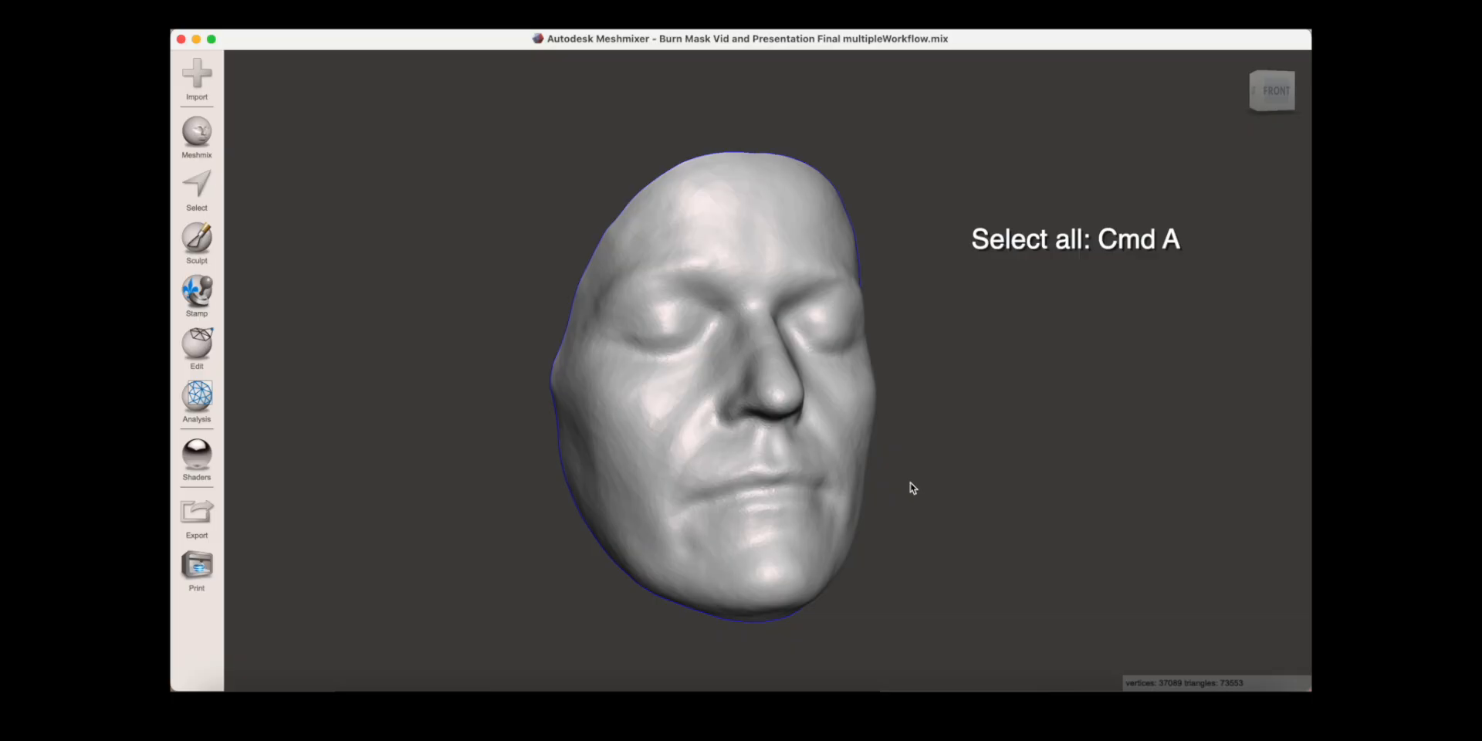
right_drag(1024, 501, 1045, 503)
key(super+a)
click(314, 61)
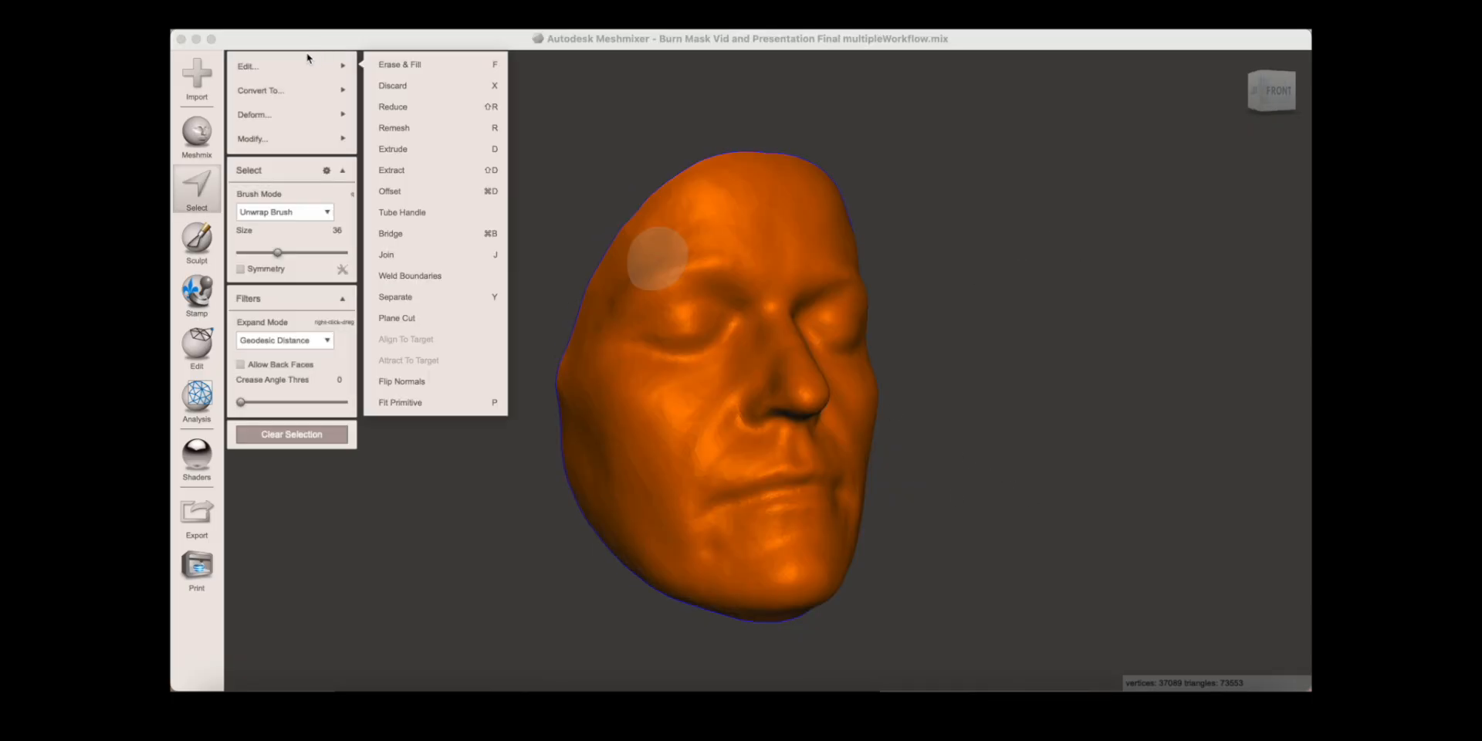
click(424, 147)
right_drag(959, 275, 757, 268)
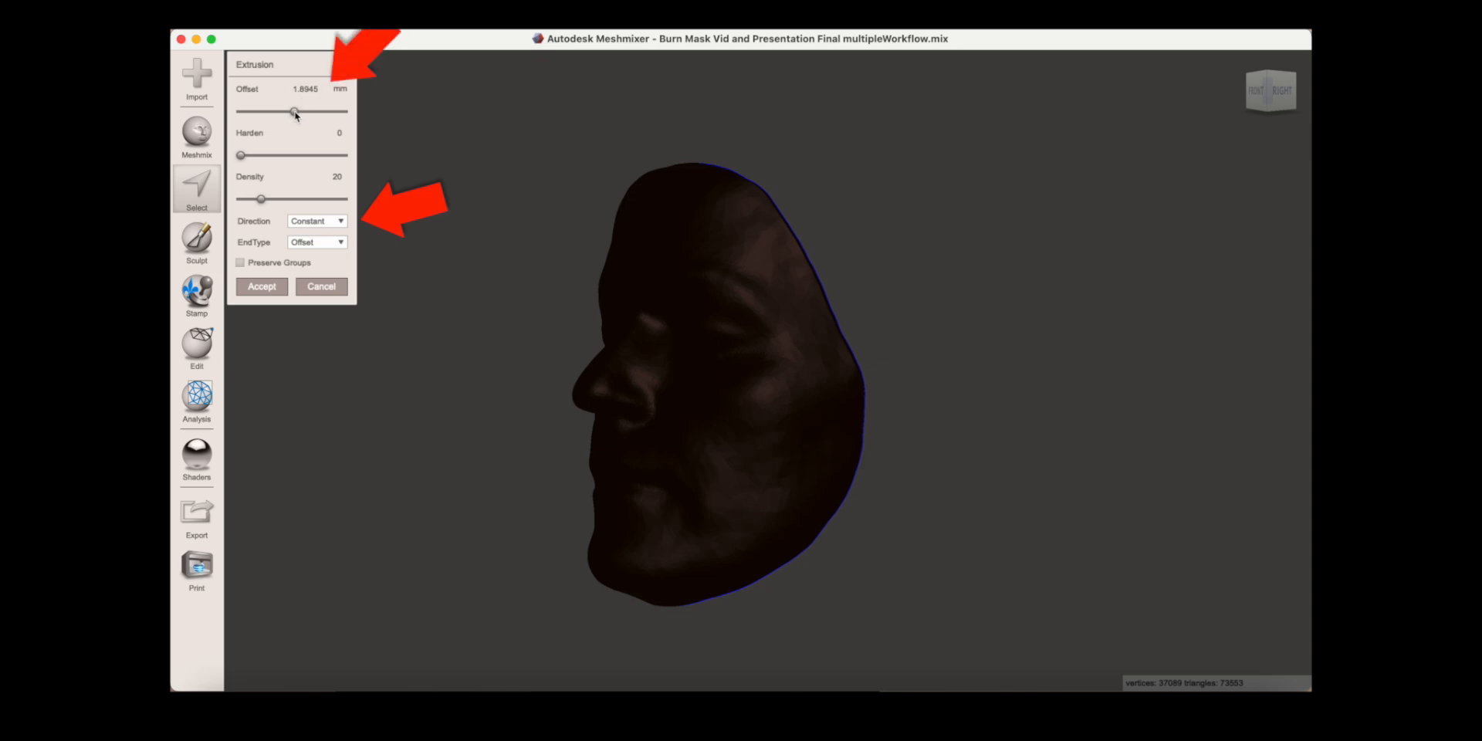
drag(295, 111, 373, 133)
right_drag(881, 273, 790, 420)
scroll(703, 339, up, 4)
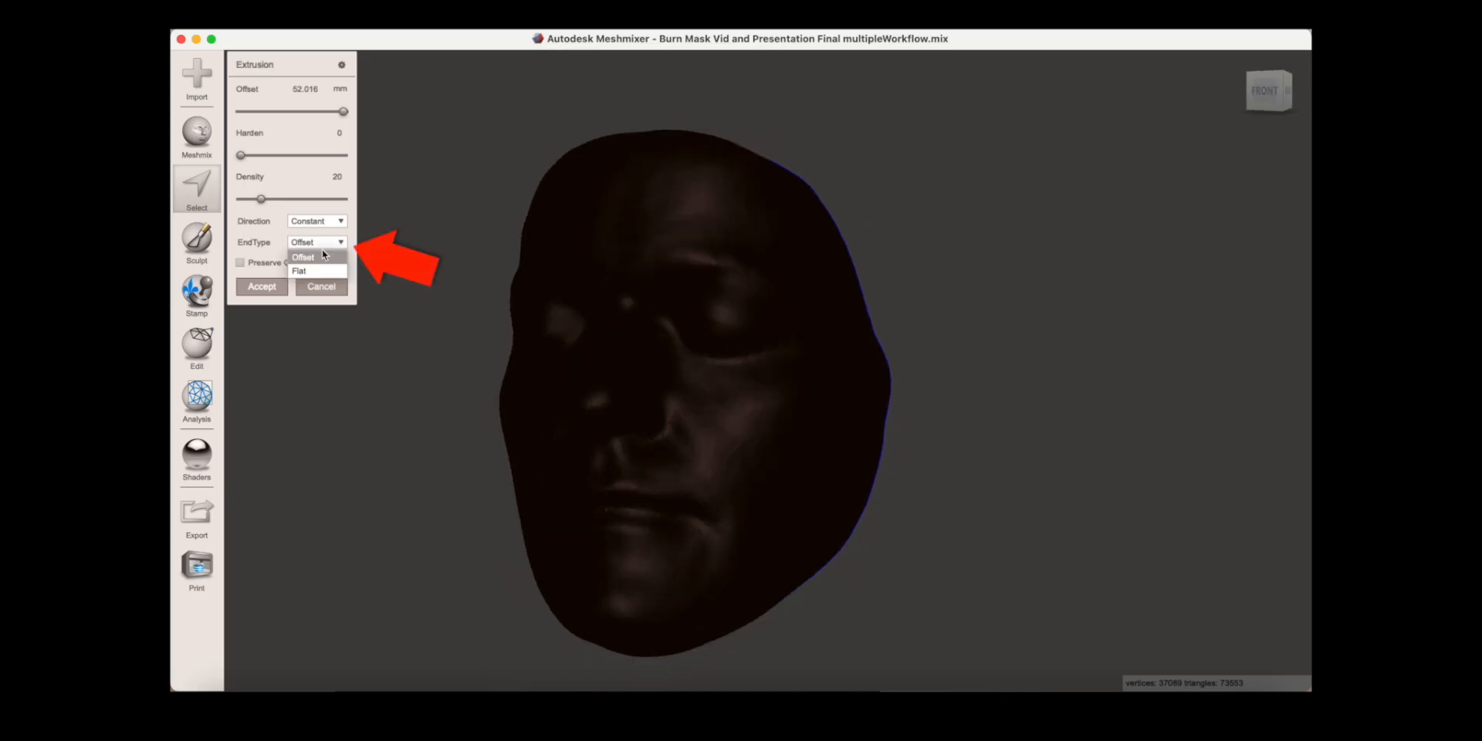
click(300, 271)
right_drag(646, 298, 470, 266)
Set the extrusion offset to -60 mm, accept the solid face block and clear the selection.
drag(343, 111, 205, 109)
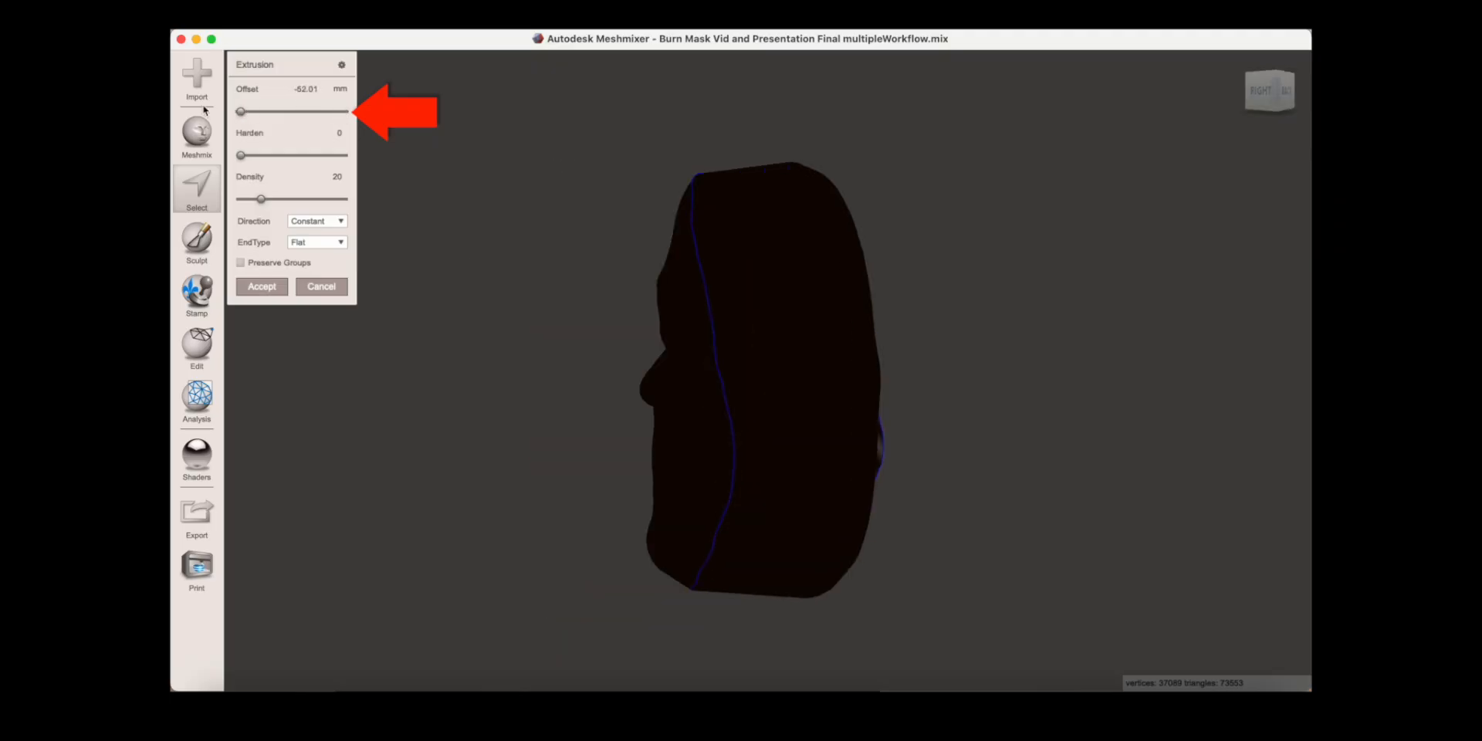
right_drag(463, 232, 670, 379)
right_drag(727, 345, 701, 362)
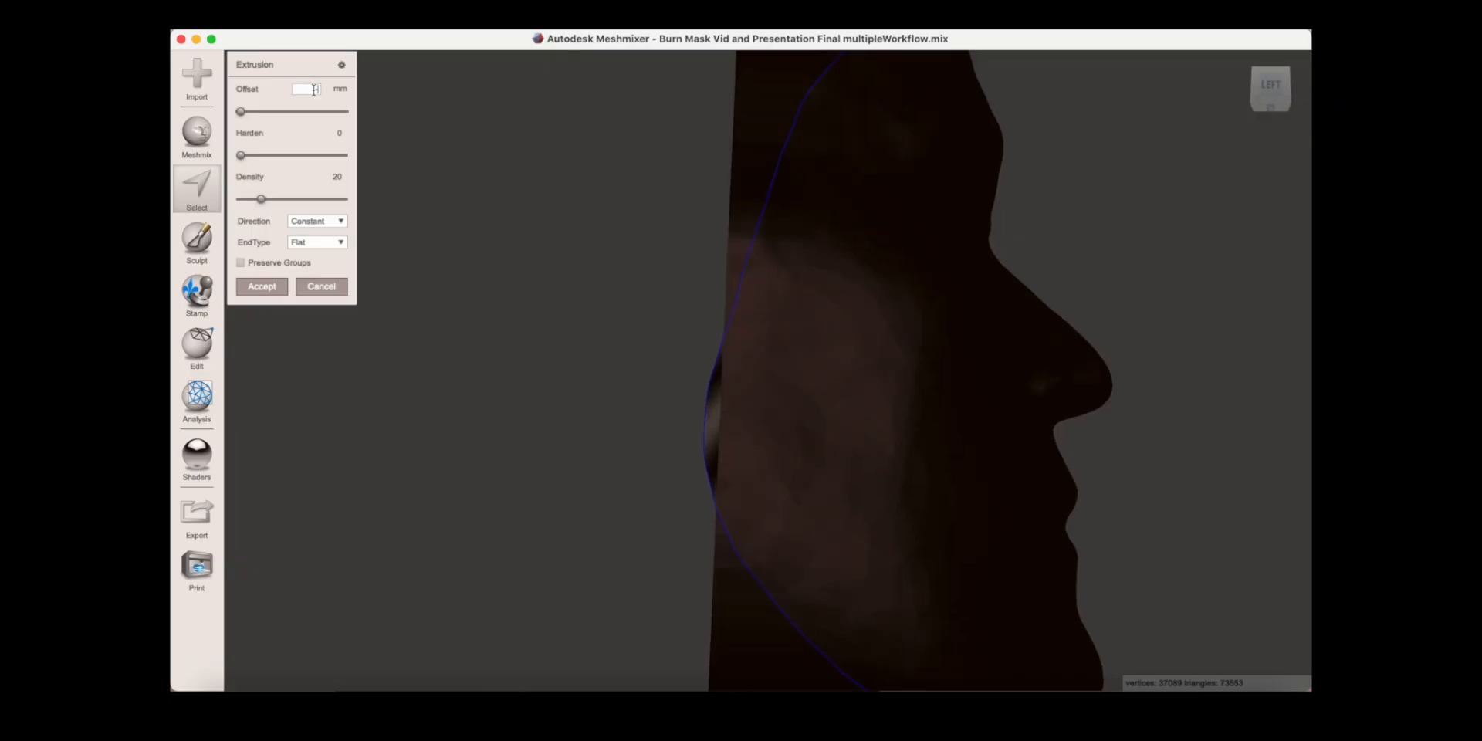
key(Return)
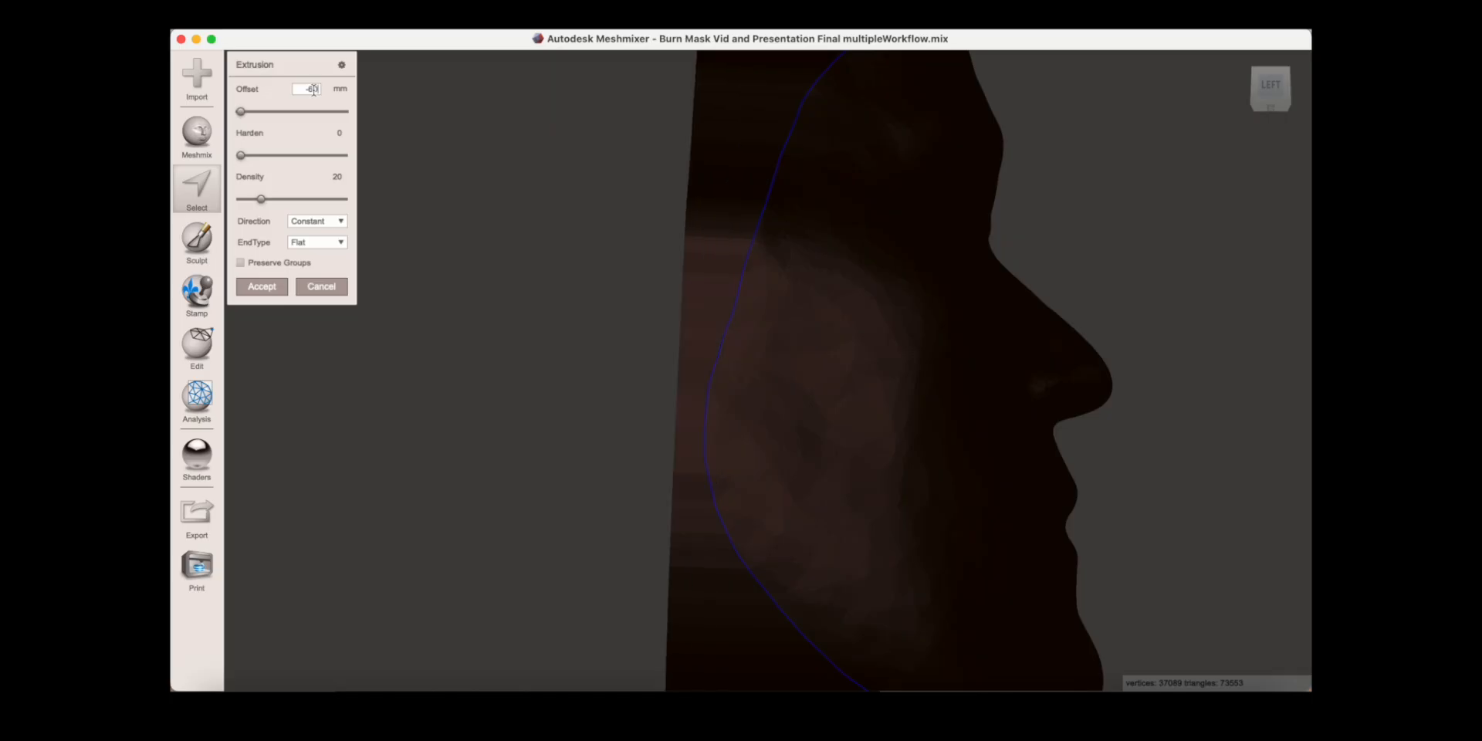
right_drag(726, 412, 209, 363)
click(261, 286)
scroll(420, 404, down, 5)
right_drag(419, 403, 760, 432)
key(Escape)
mouse_move(483, 466)
right_down()
mouse_move(764, 464)
mouse_move(595, 470)
right_up()
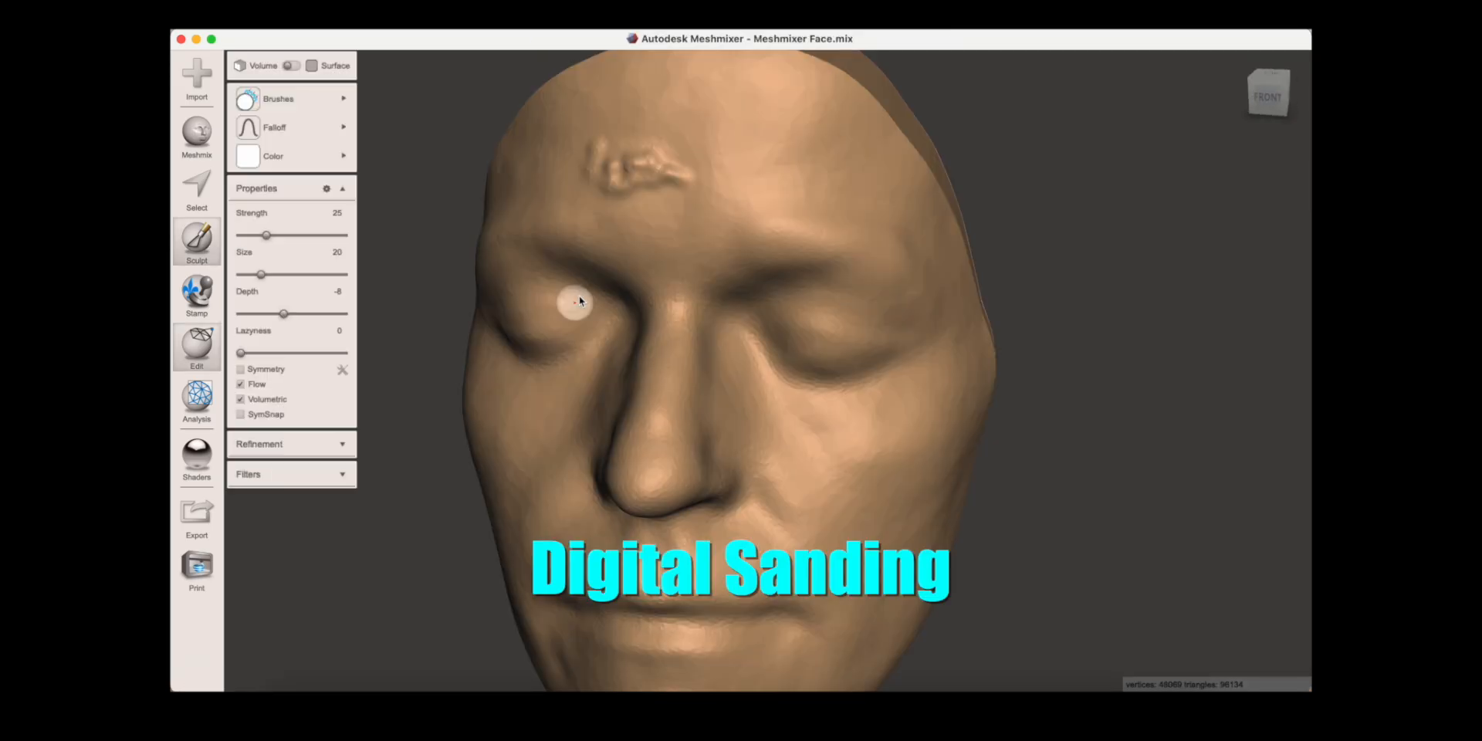
Smooth the rough raised marks on the forehead with the Robust Smooth sculpt brush.
right_drag(578, 294, 577, 221)
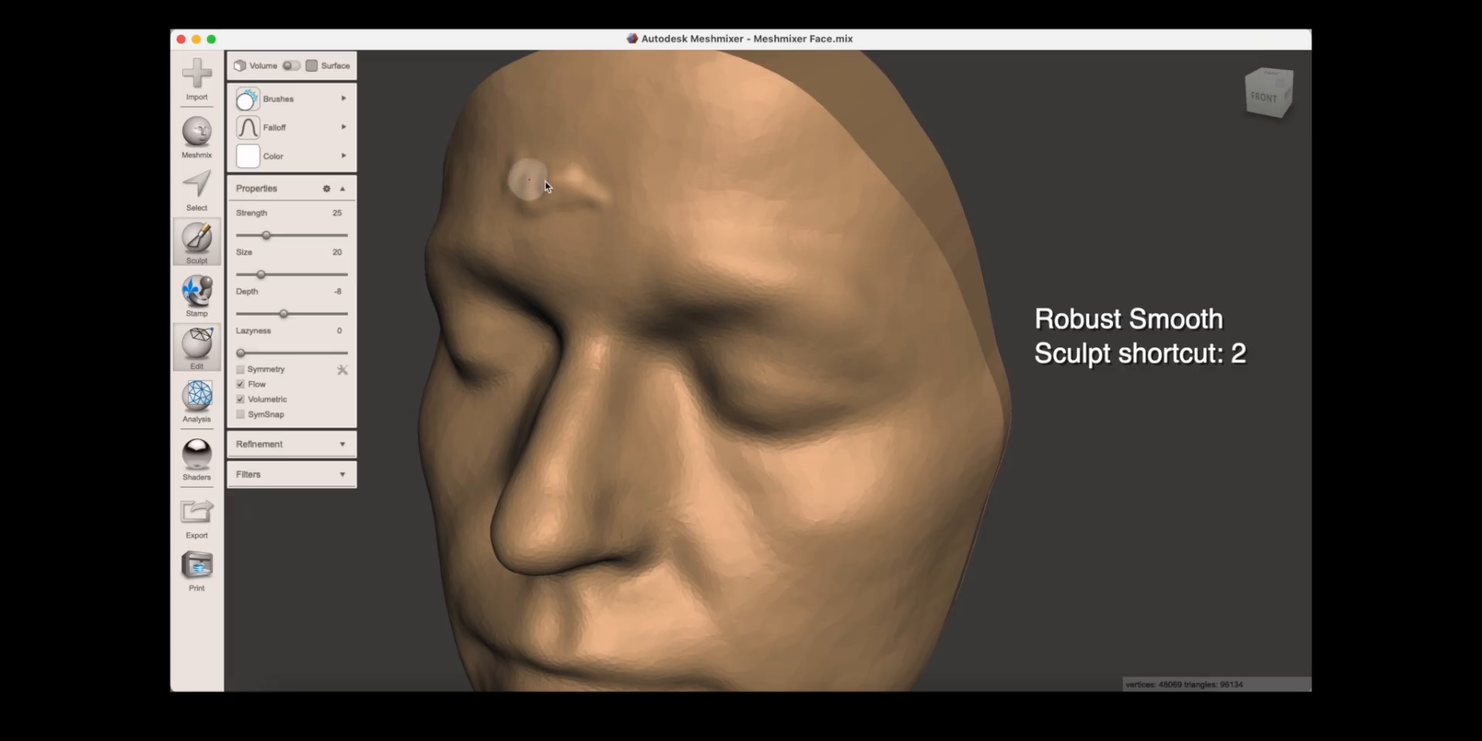
mouse_move(546, 186)
right_down()
mouse_move(743, 212)
mouse_move(424, 278)
mouse_move(427, 216)
mouse_move(578, 229)
mouse_move(618, 251)
right_up()
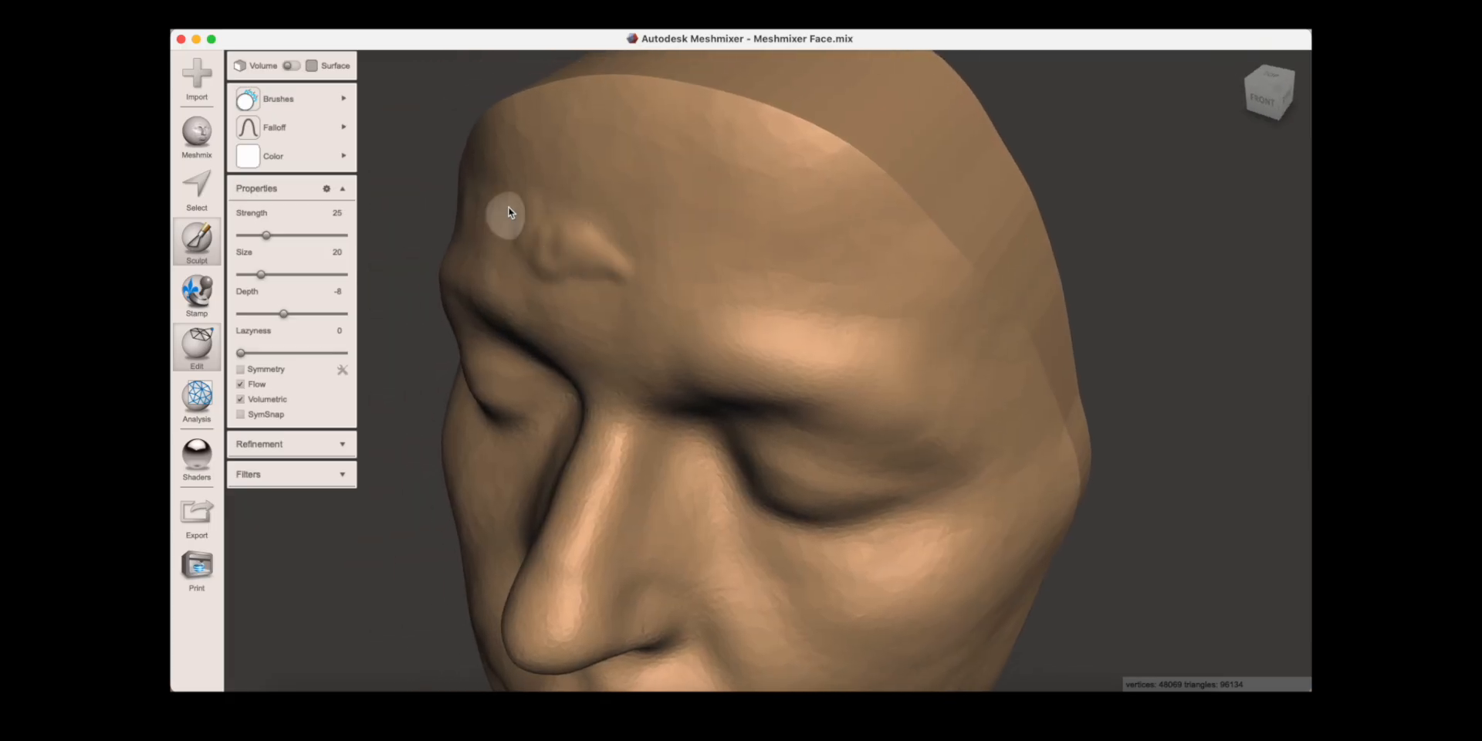
right_drag(570, 432, 506, 354)
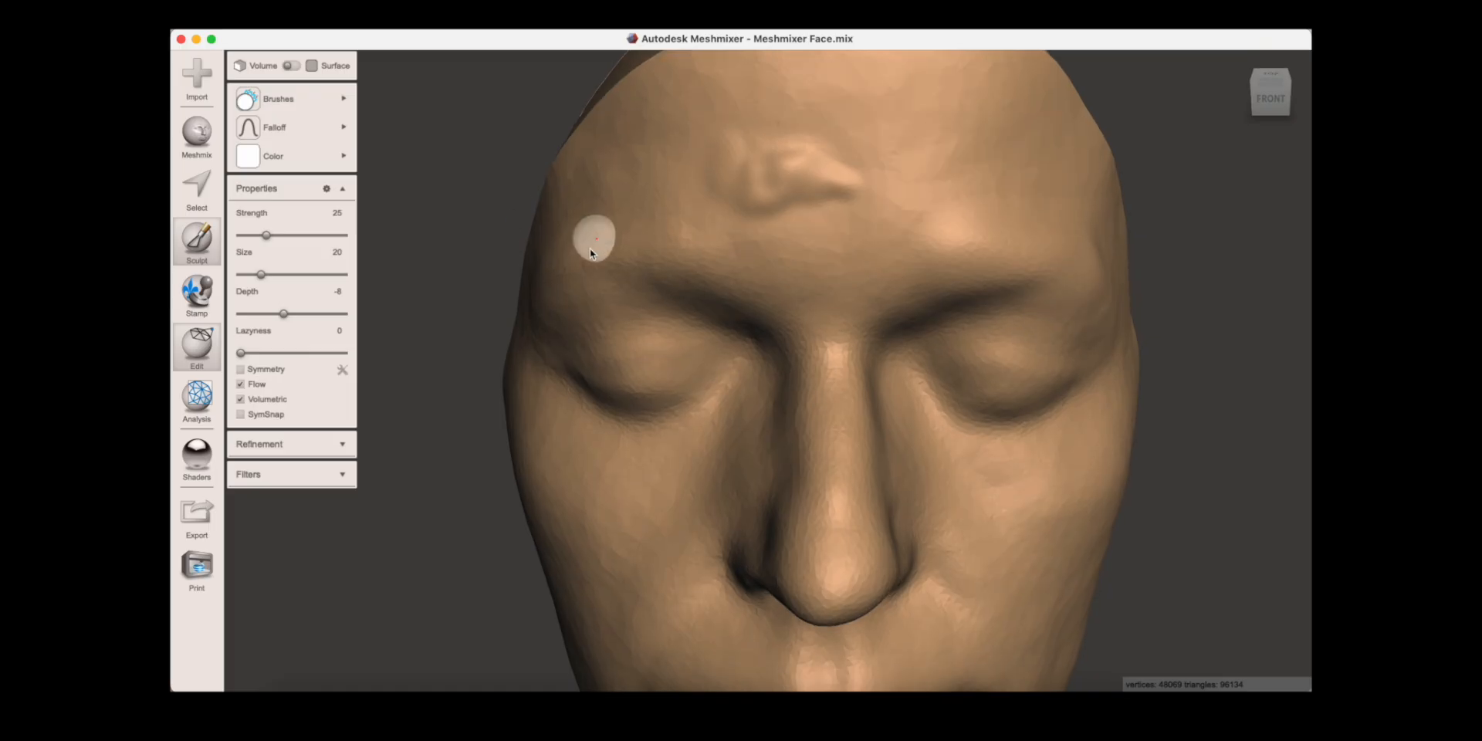
Select part of the forehead bump and replace it using Erase & Fill with the Smooth MVC type.
key(s)
click(843, 187)
mouse_move(843, 187)
mouse_down()
mouse_move(805, 158)
mouse_move(818, 151)
mouse_up()
key(f)
right_drag(800, 241, 736, 248)
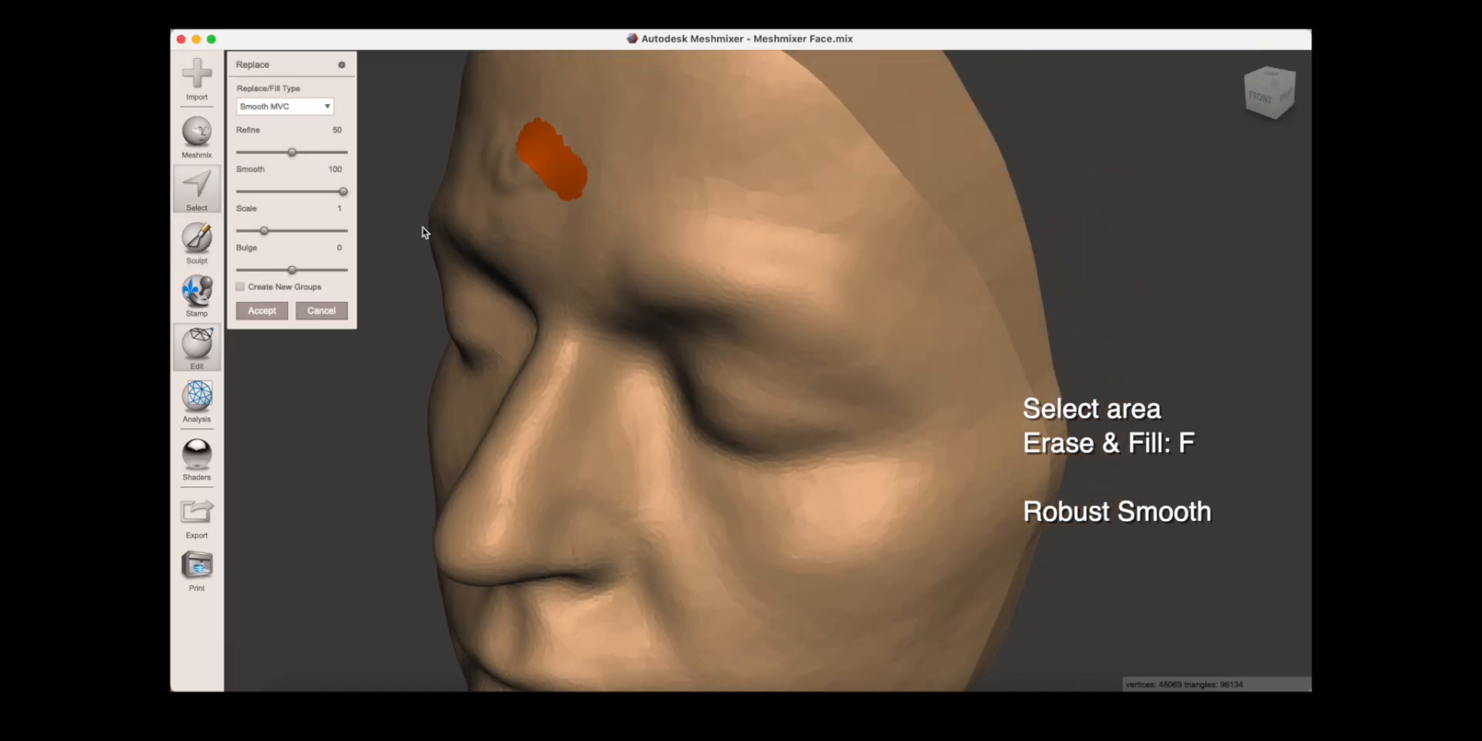
key(a)
Smooth the surface around the filled forehead patch with the sculpt brush.
key(1)
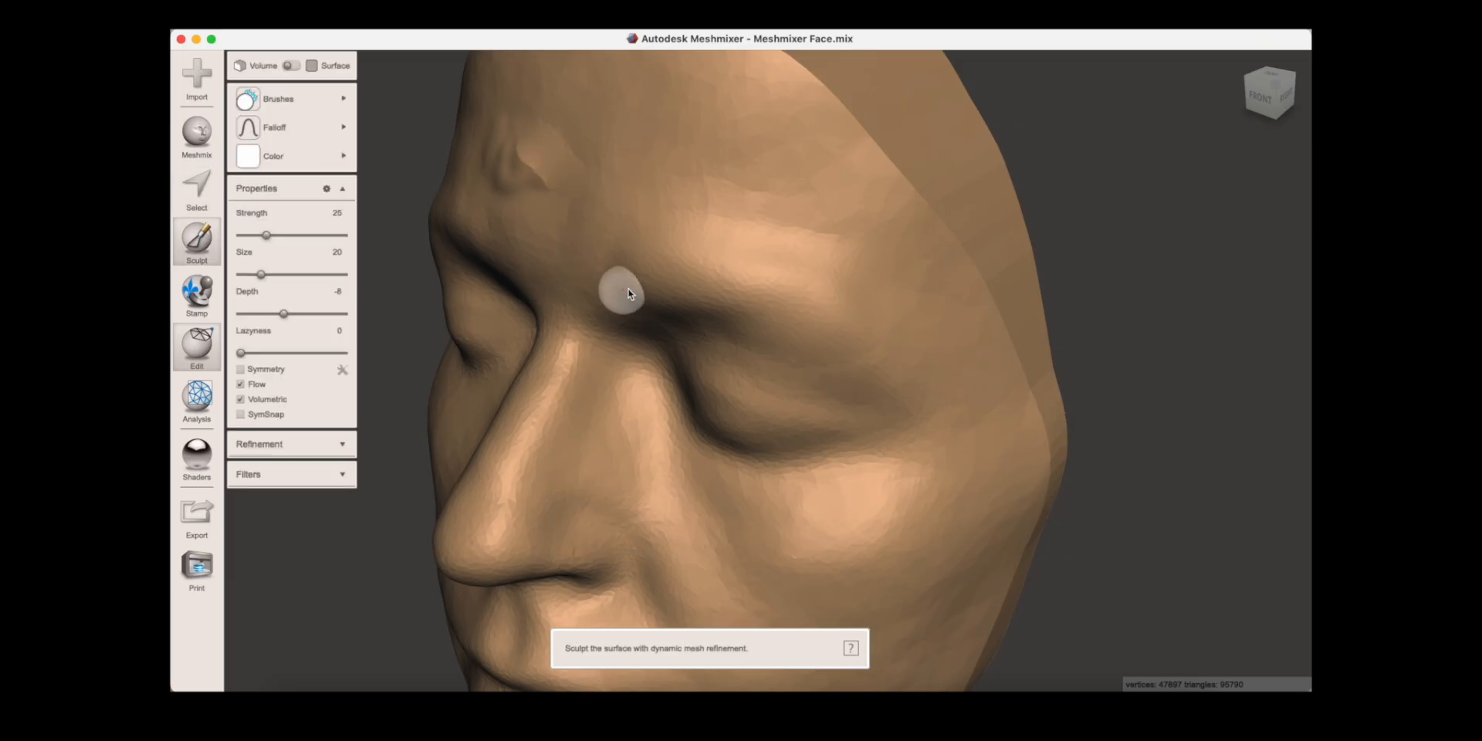
right_drag(627, 295, 740, 306)
mouse_move(733, 226)
mouse_down()
mouse_move(850, 211)
mouse_move(768, 218)
mouse_up()
mouse_move(773, 212)
right_down()
mouse_move(837, 188)
mouse_move(909, 373)
right_up()
Select the remaining forehead bump, replace it with Erase & Fill, and smooth the patch with the sculpt brush.
key(s)
drag(600, 153, 655, 198)
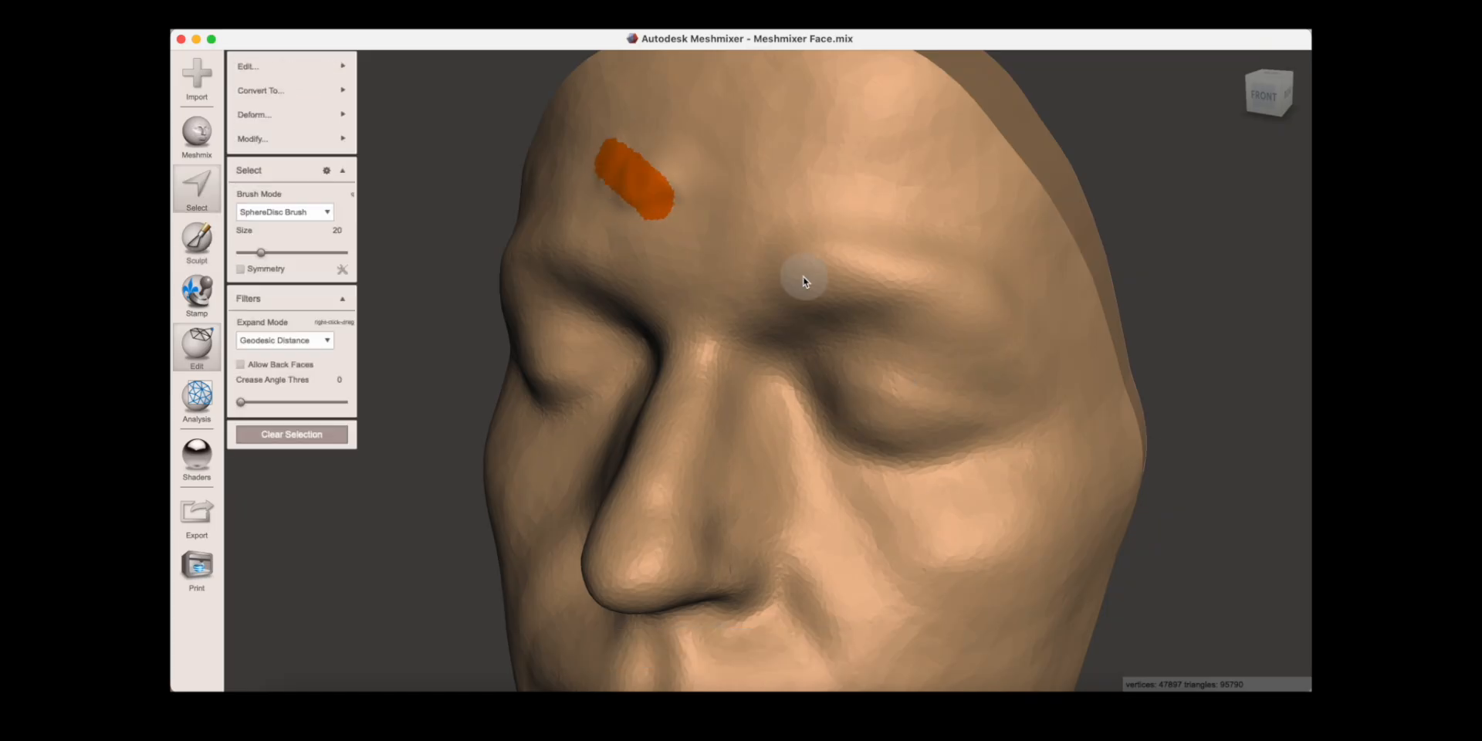
key(f)
key(a)
key(1)
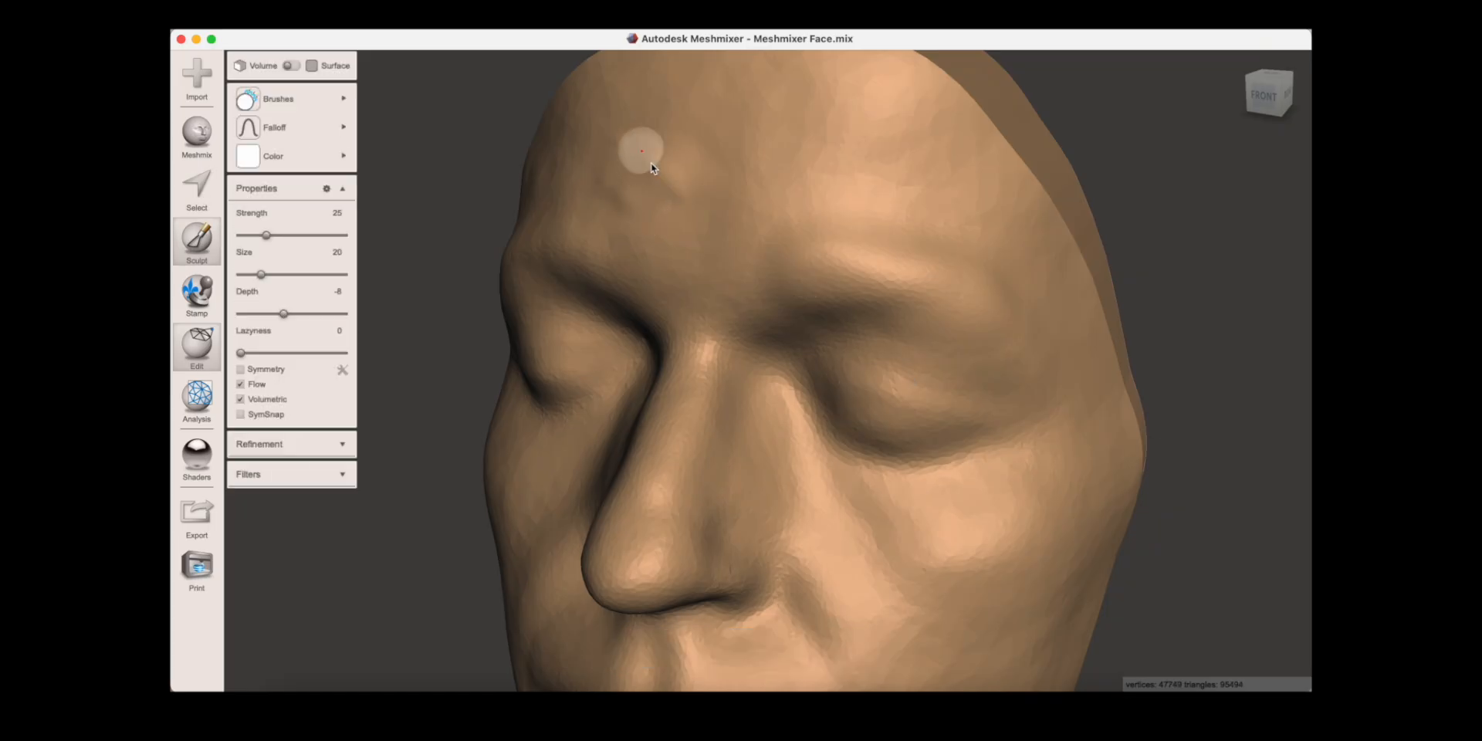
right_drag(652, 156, 803, 251)
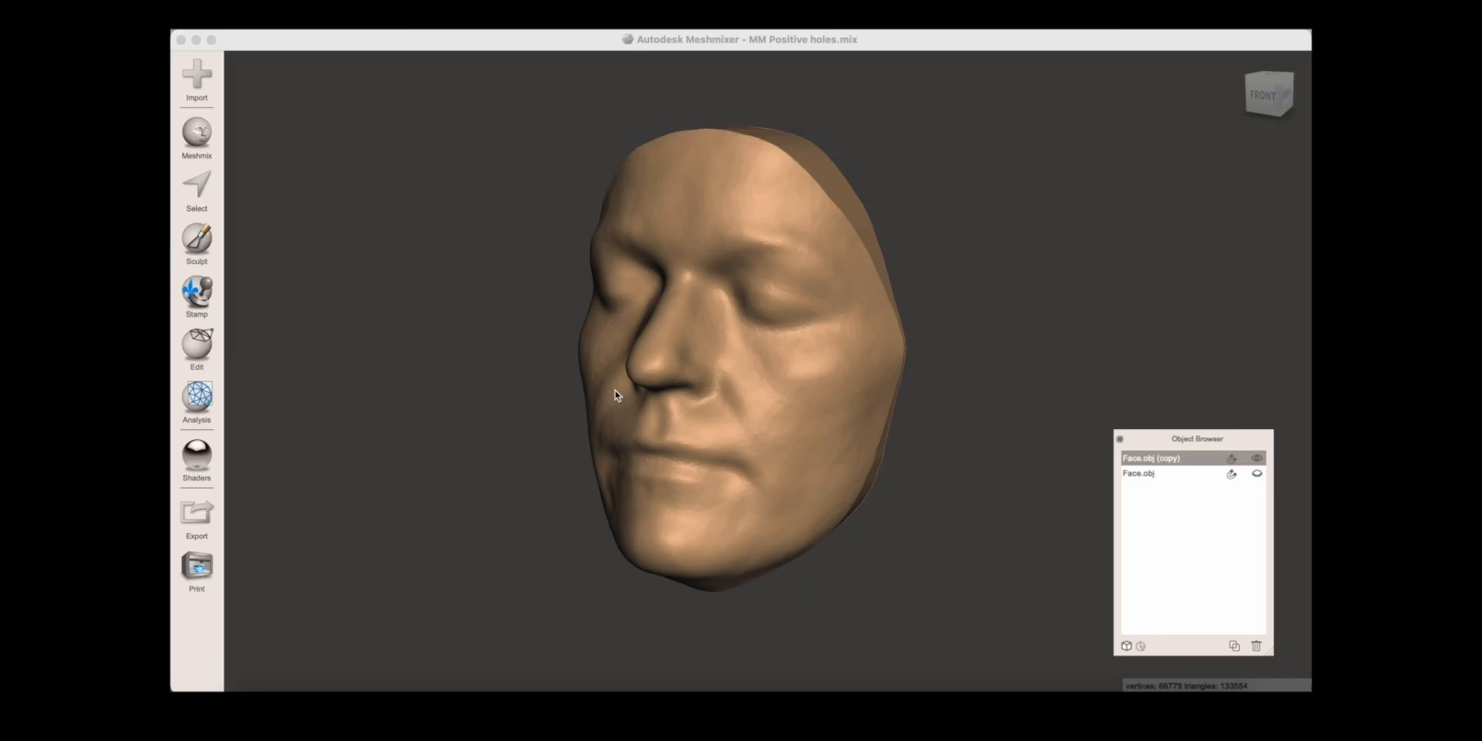
Place a cylinder primitive on the face copy at the inner corner of its left eye.
right_drag(614, 389, 552, 367)
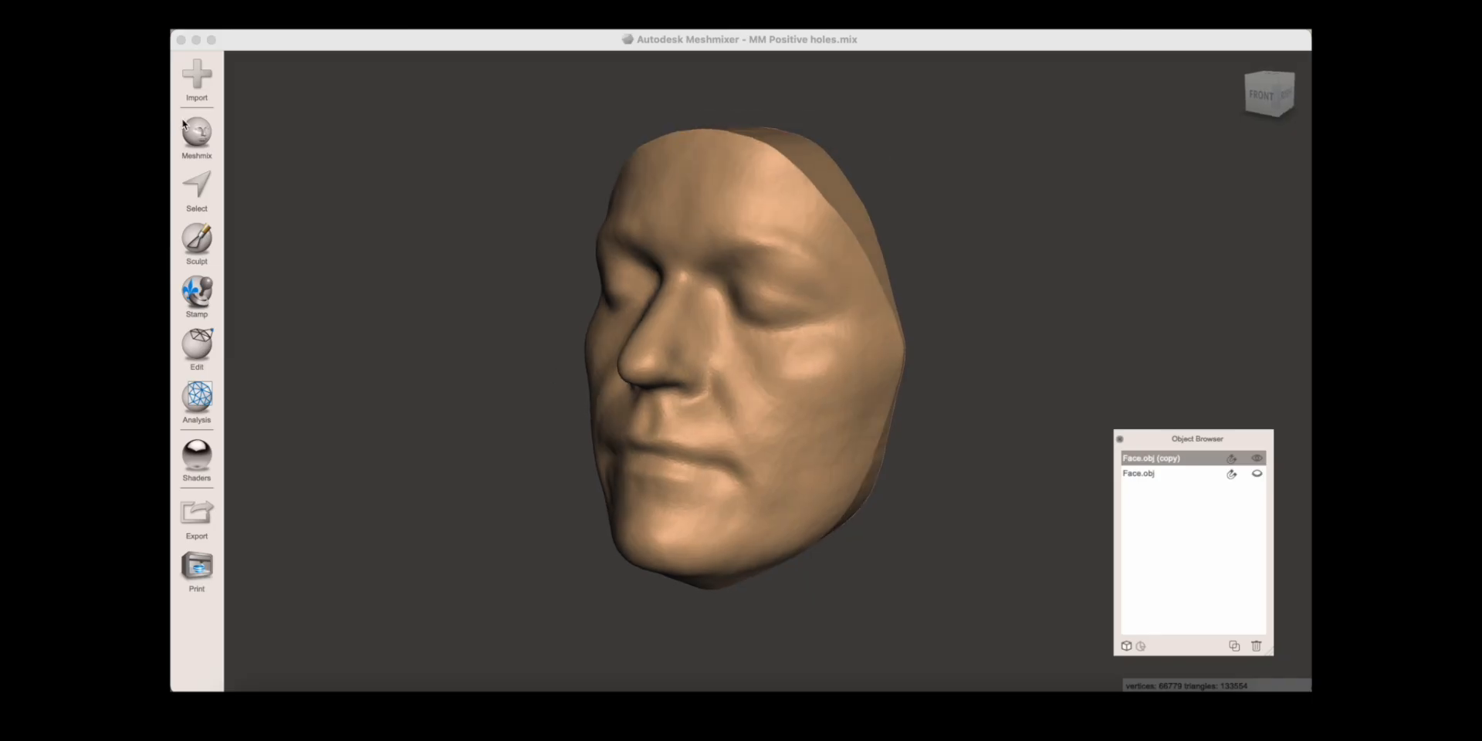
click(198, 136)
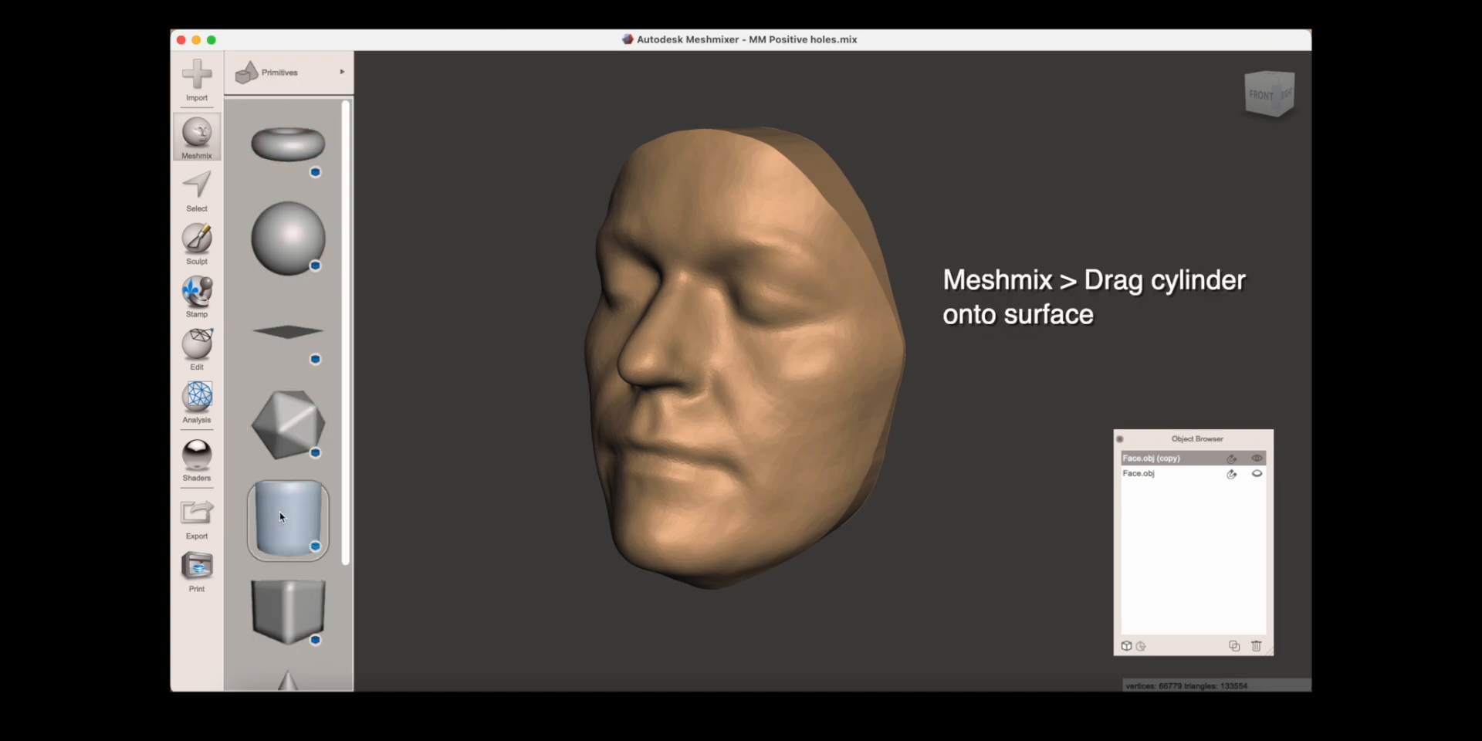
drag(280, 517, 533, 385)
drag(704, 326, 752, 302)
mouse_move(744, 316)
right_down()
mouse_move(718, 330)
mouse_move(727, 317)
right_up()
drag(727, 309, 727, 306)
right_drag(727, 305, 796, 311)
mouse_move(796, 299)
mouse_down()
mouse_move(795, 269)
mouse_move(796, 296)
mouse_up()
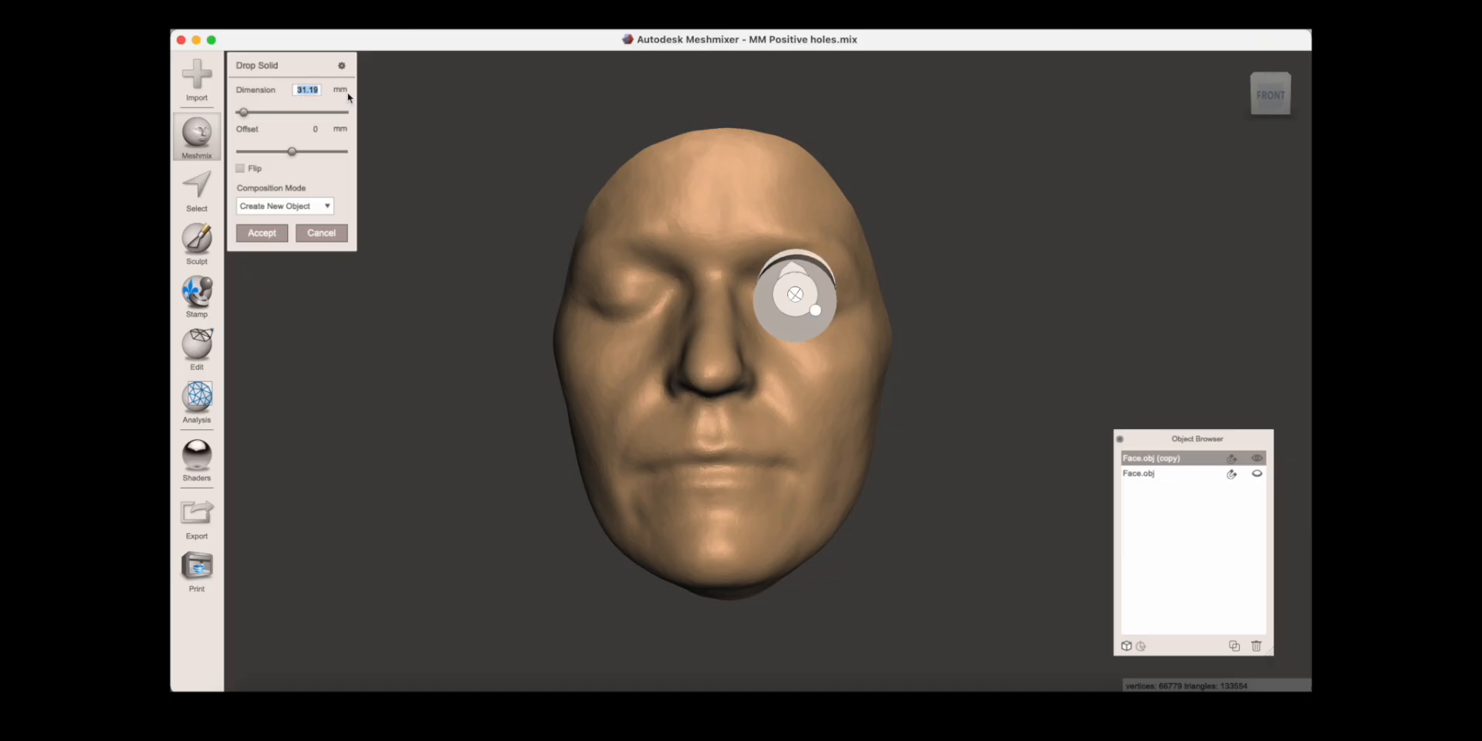
Set the cylinder's dimension to 8 mm and accept it with the Create New Object composition mode.
text(8)
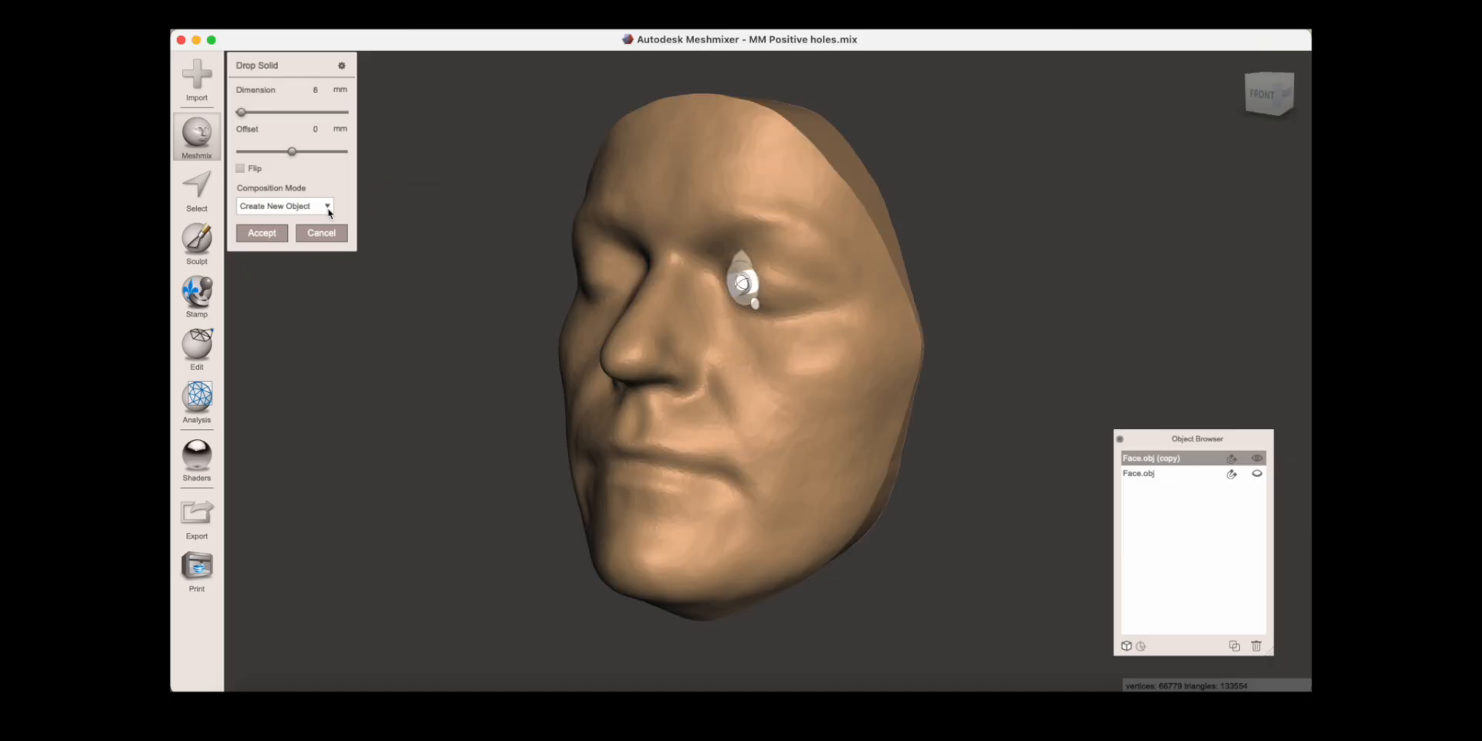
click(326, 206)
click(293, 218)
click(279, 236)
Hide the face copy and make Dropped Part 1 the active object.
right_drag(911, 374, 775, 377)
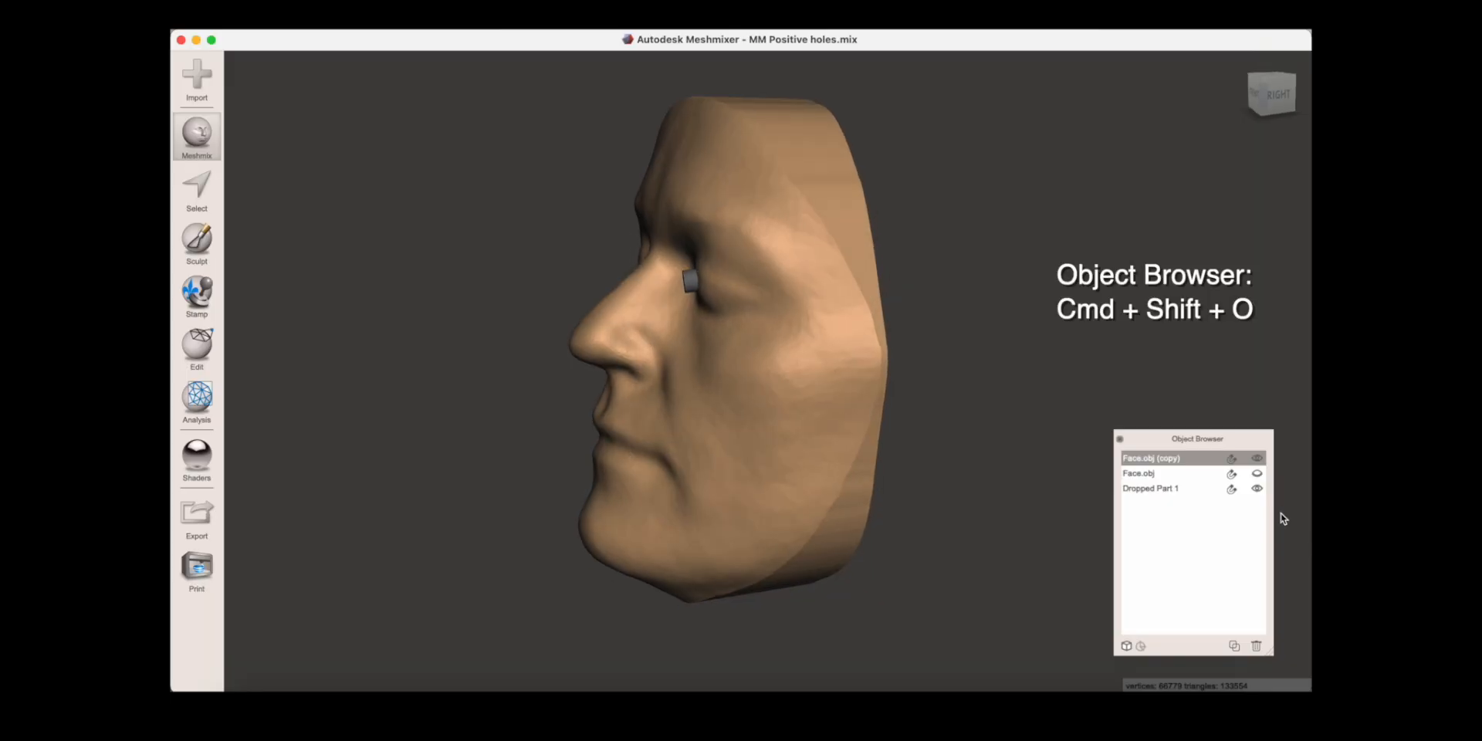
shift+click(1260, 495)
click(1257, 490)
click(1202, 493)
right_drag(823, 453, 743, 448)
scroll(745, 386, up, 3)
middle_drag(746, 348, 763, 427)
Select the cylinder's rear end face using brush size 33 and a crease angle threshold of about 41.
key(s)
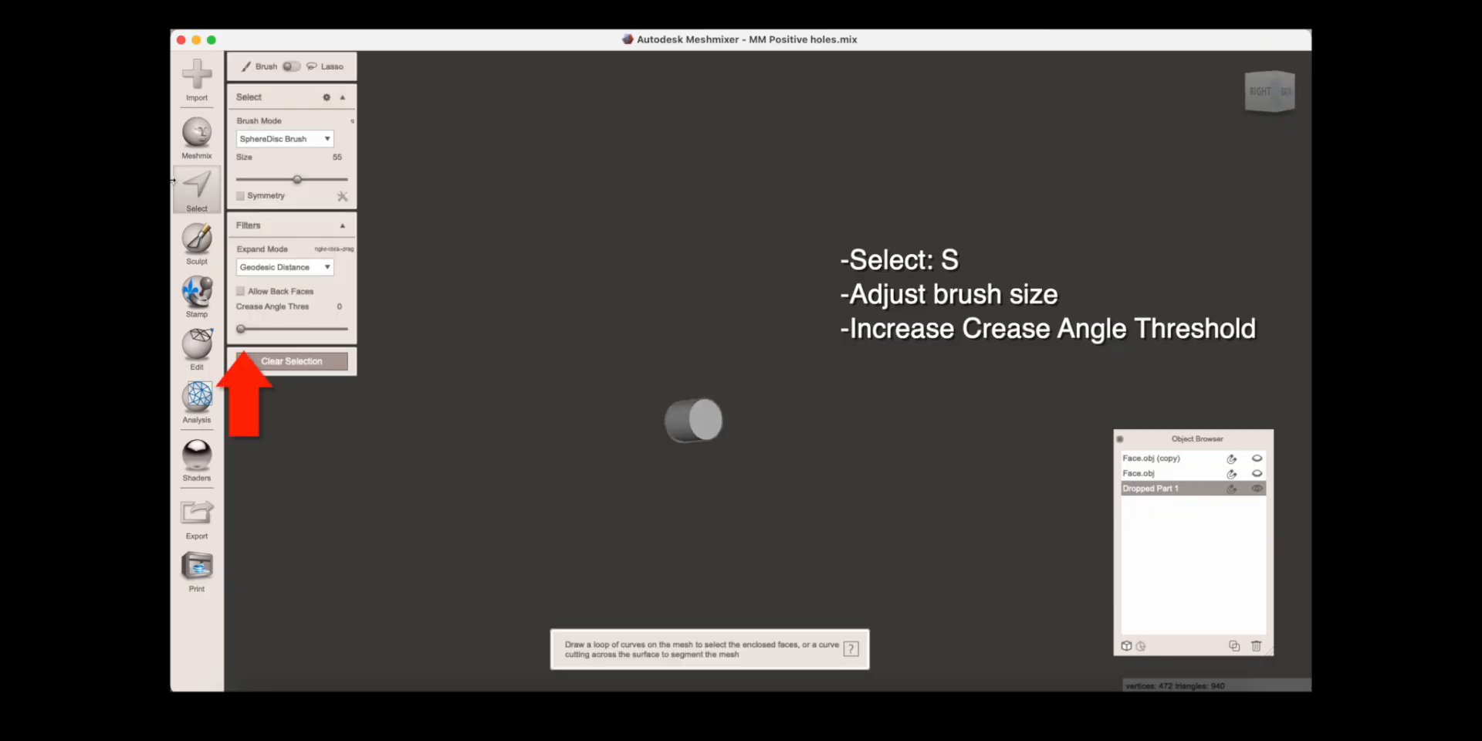
drag(241, 329, 288, 330)
drag(297, 179, 275, 179)
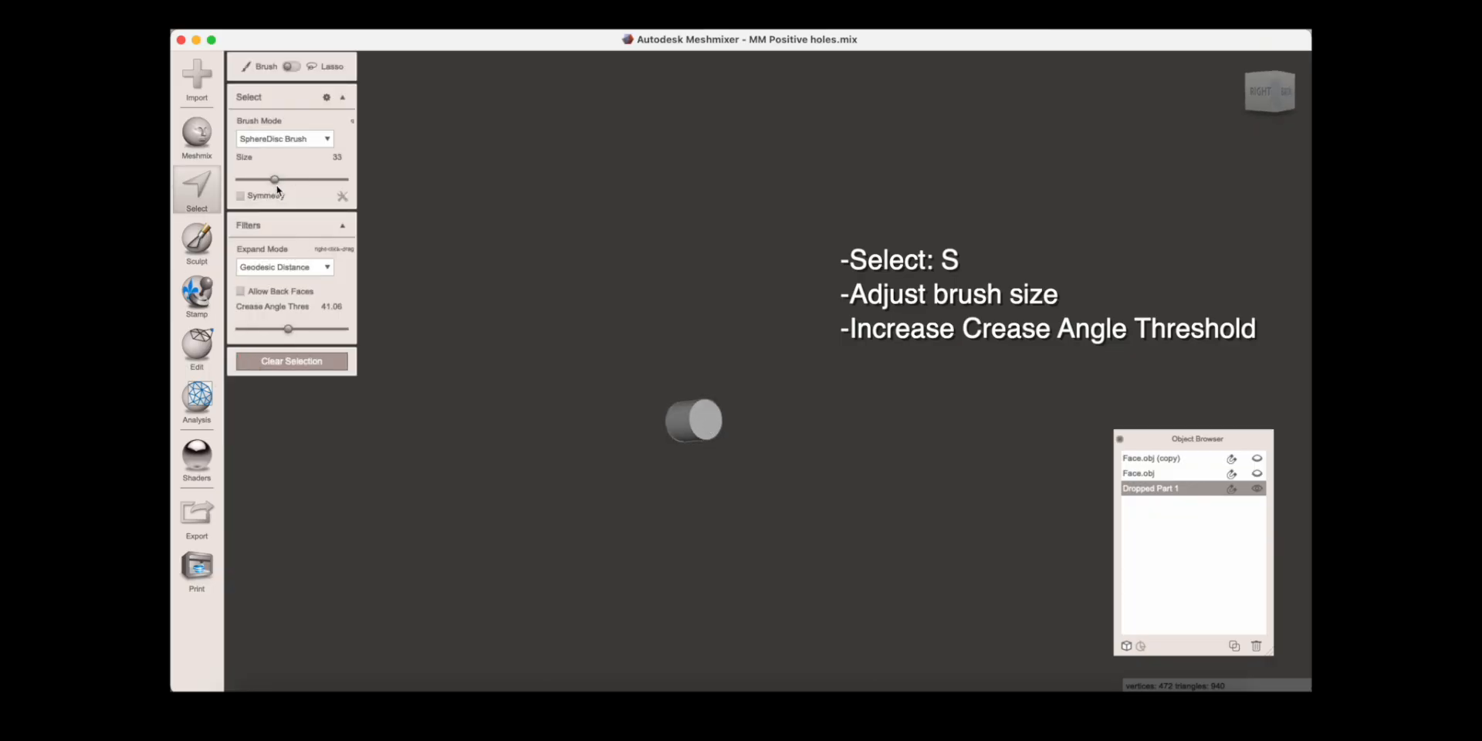
click(709, 420)
right_drag(712, 421, 788, 432)
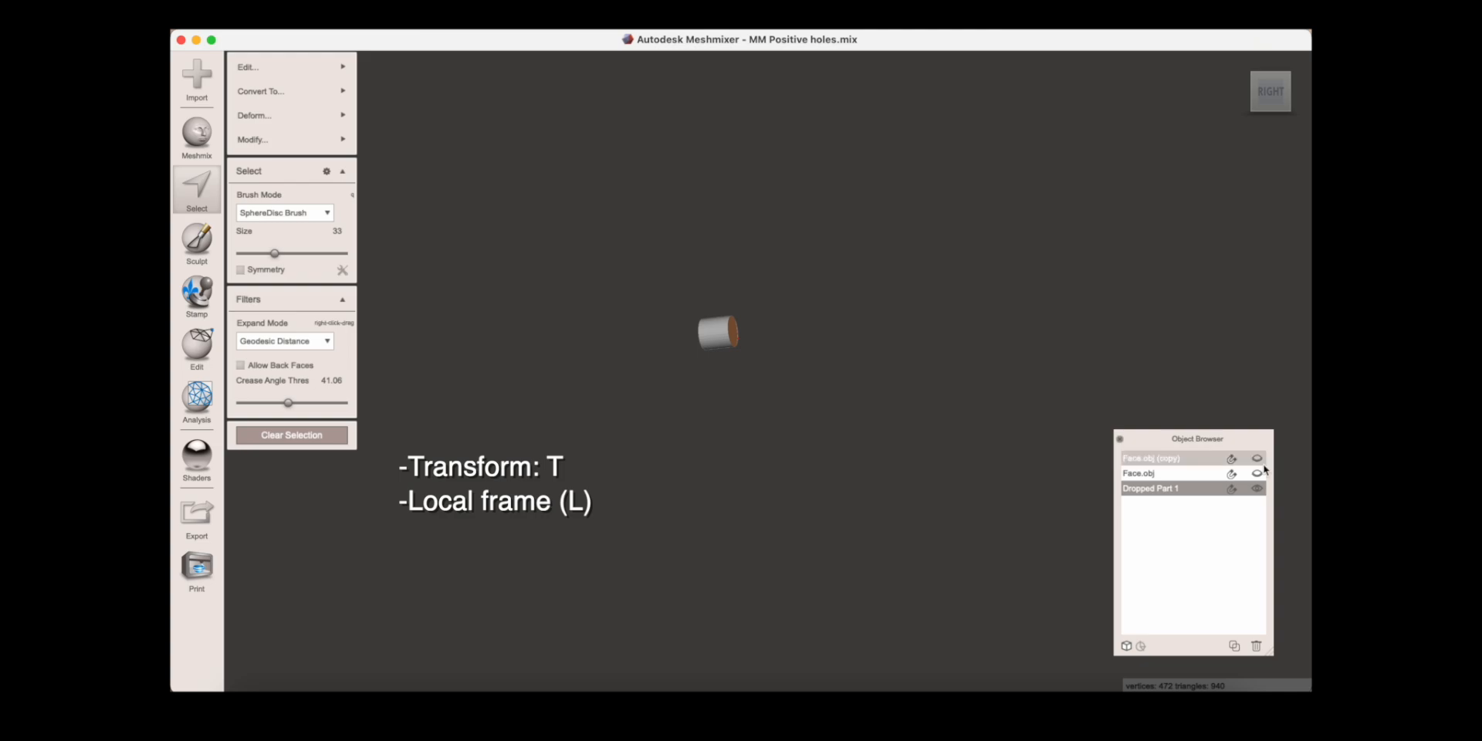
Transform the selected end face in the local frame, extending the cylinder along its axis until it passes out behind the shown face copy.
key(t)
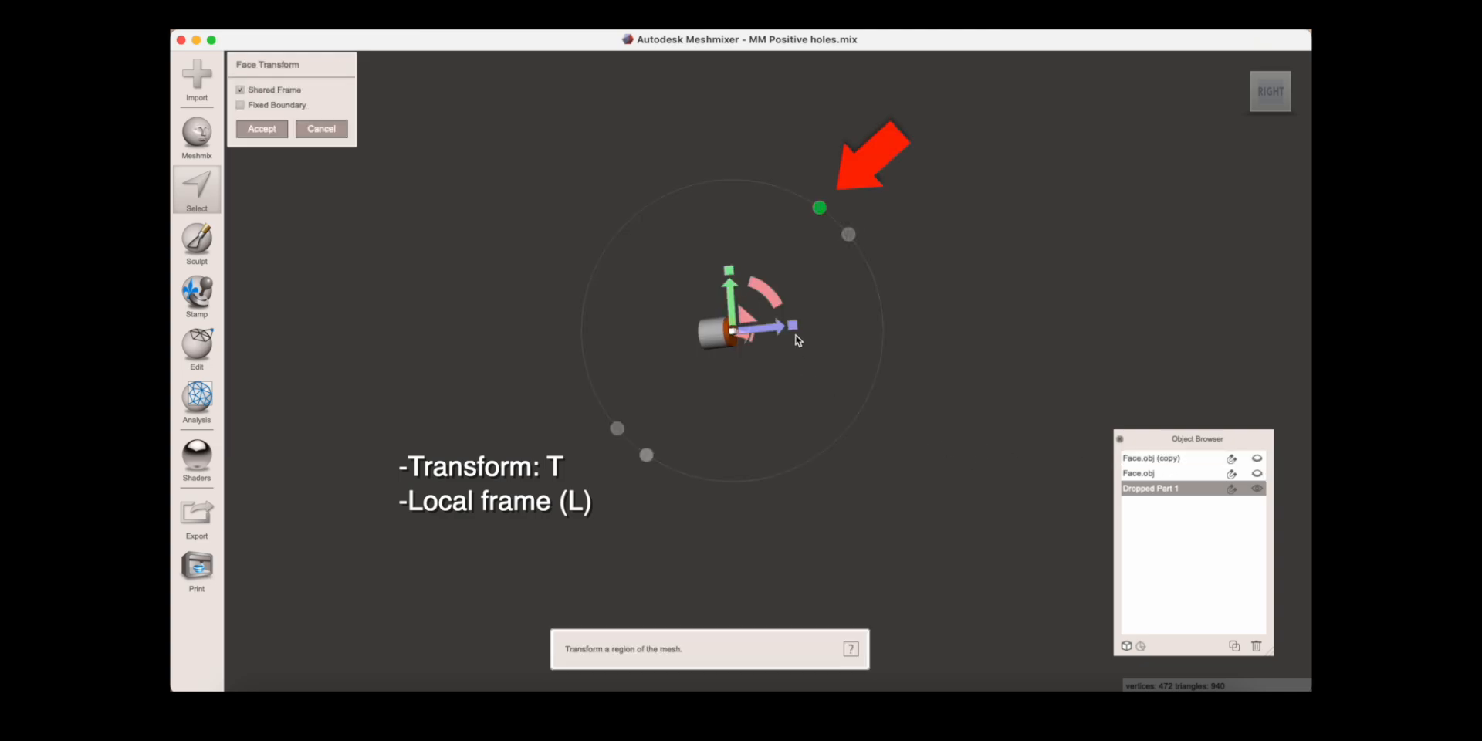
drag(774, 334, 1161, 334)
click(1256, 460)
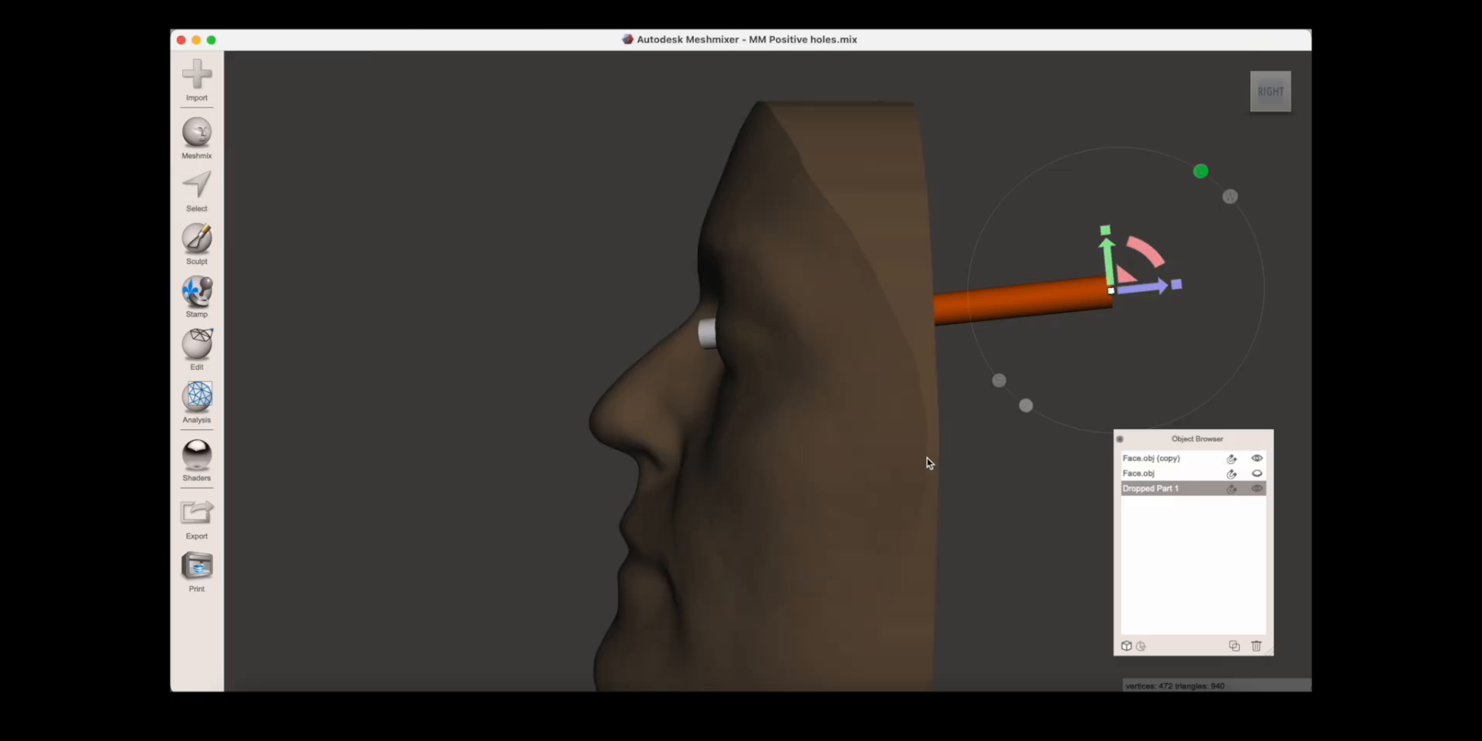
right_drag(928, 462, 1001, 461)
key(Return)
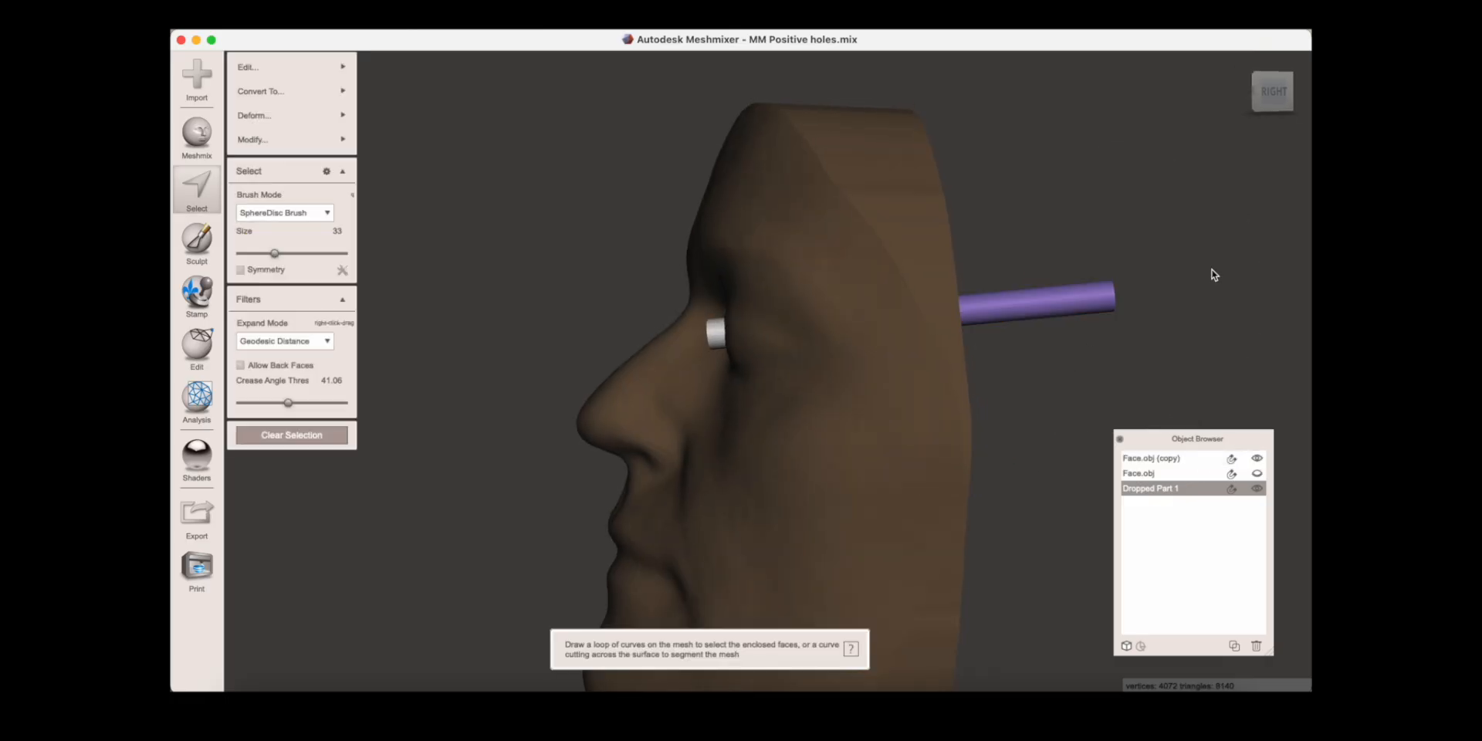
Clear the face selection and reposition the whole cylinder with Transform so it runs through the face's left eye.
click(292, 436)
key(t)
click(285, 107)
click(267, 123)
drag(732, 297, 738, 303)
right_drag(733, 425, 1002, 420)
drag(832, 344, 850, 345)
right_drag(1019, 432, 540, 609)
drag(691, 373, 709, 378)
right_drag(587, 533, 657, 382)
drag(756, 302, 754, 298)
right_drag(872, 478, 959, 569)
key(Return)
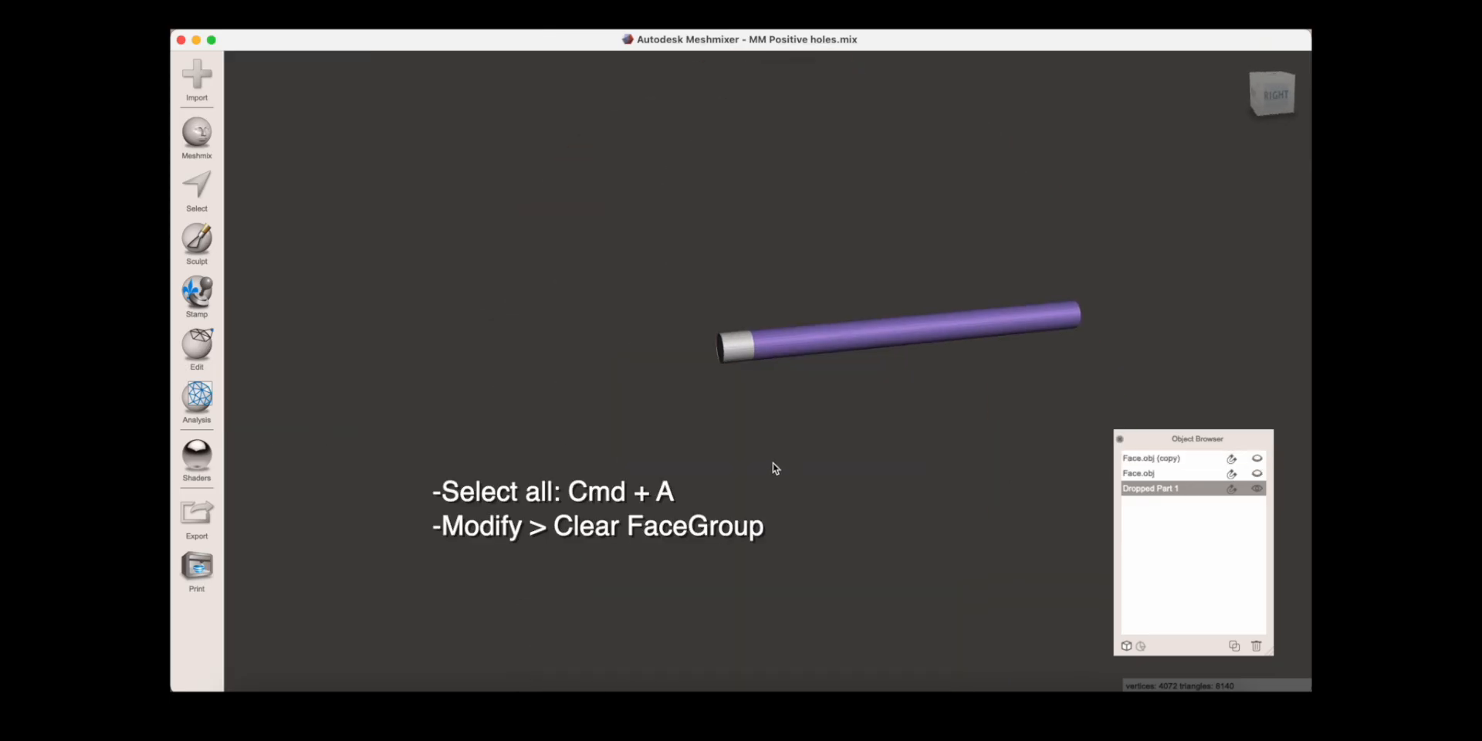
Select the entire cylinder mesh and clear its face groups.
key(super+a)
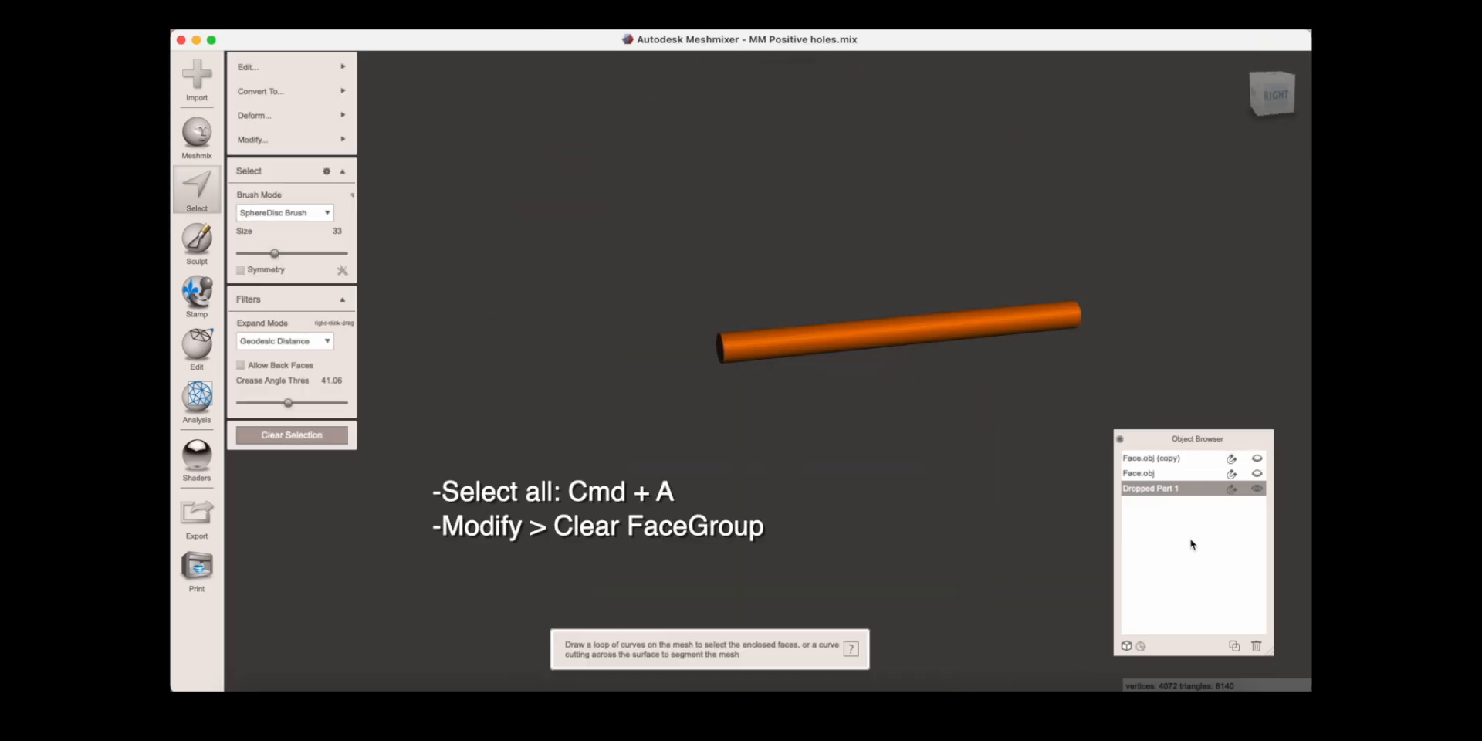
click(255, 139)
click(457, 383)
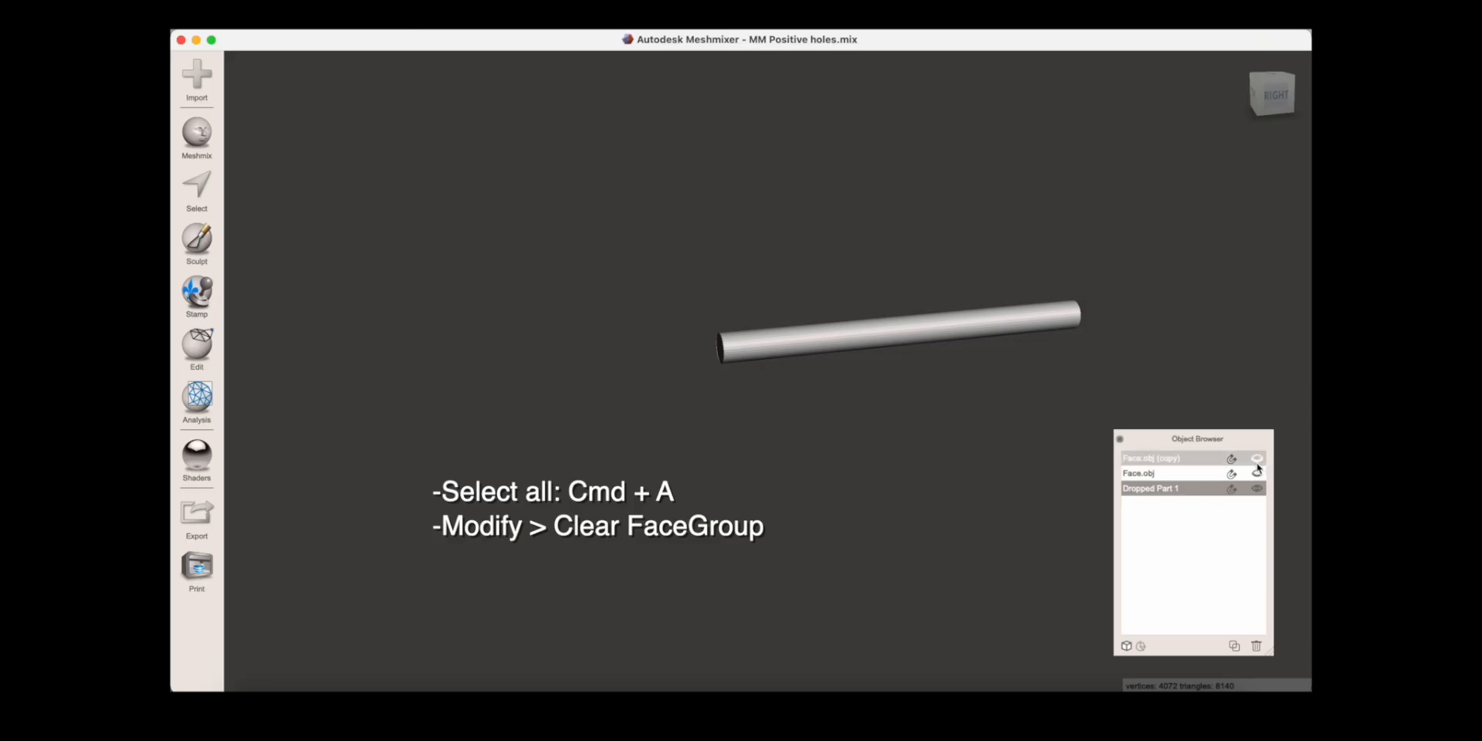
Show the face copy and subtract Dropped Part 1 from it with a Boolean Difference in Precise solution mode.
click(1257, 463)
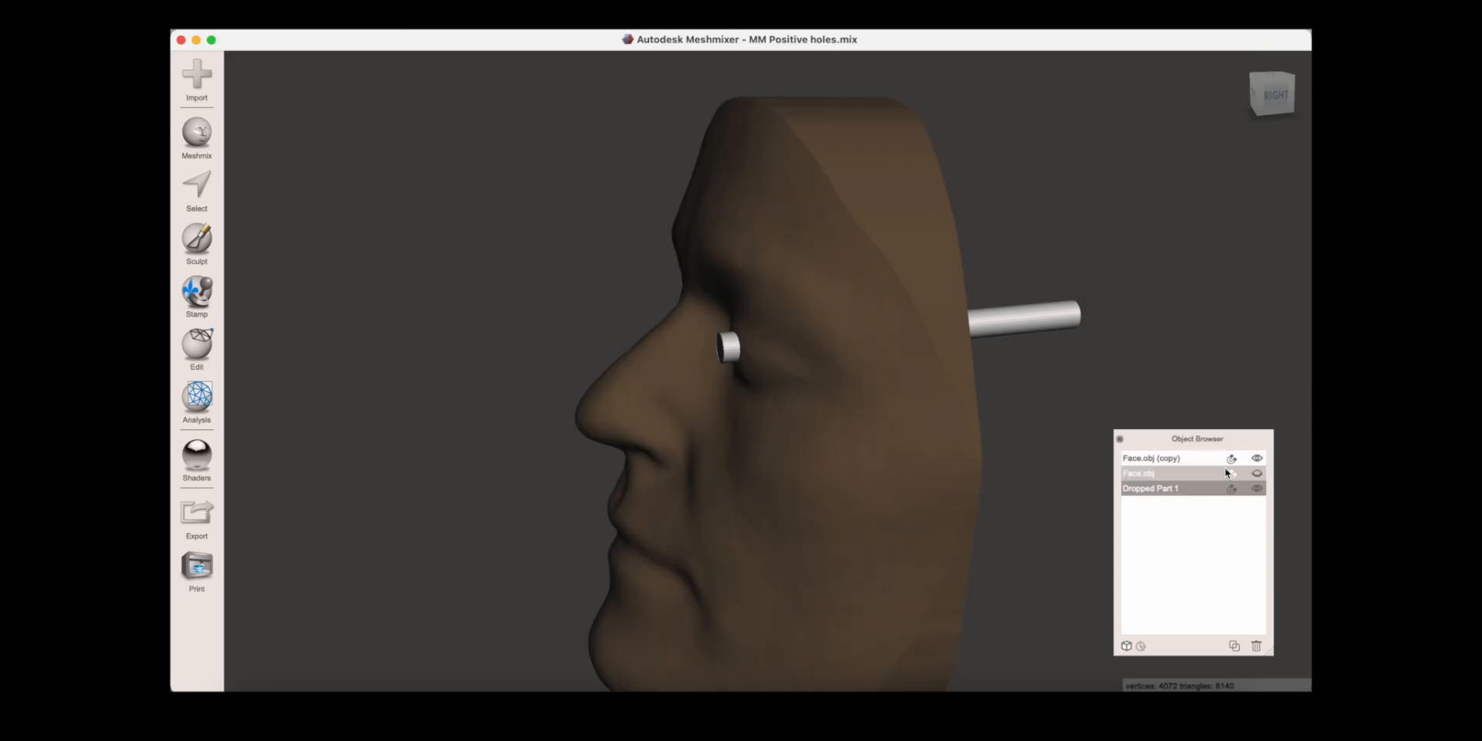
click(1189, 459)
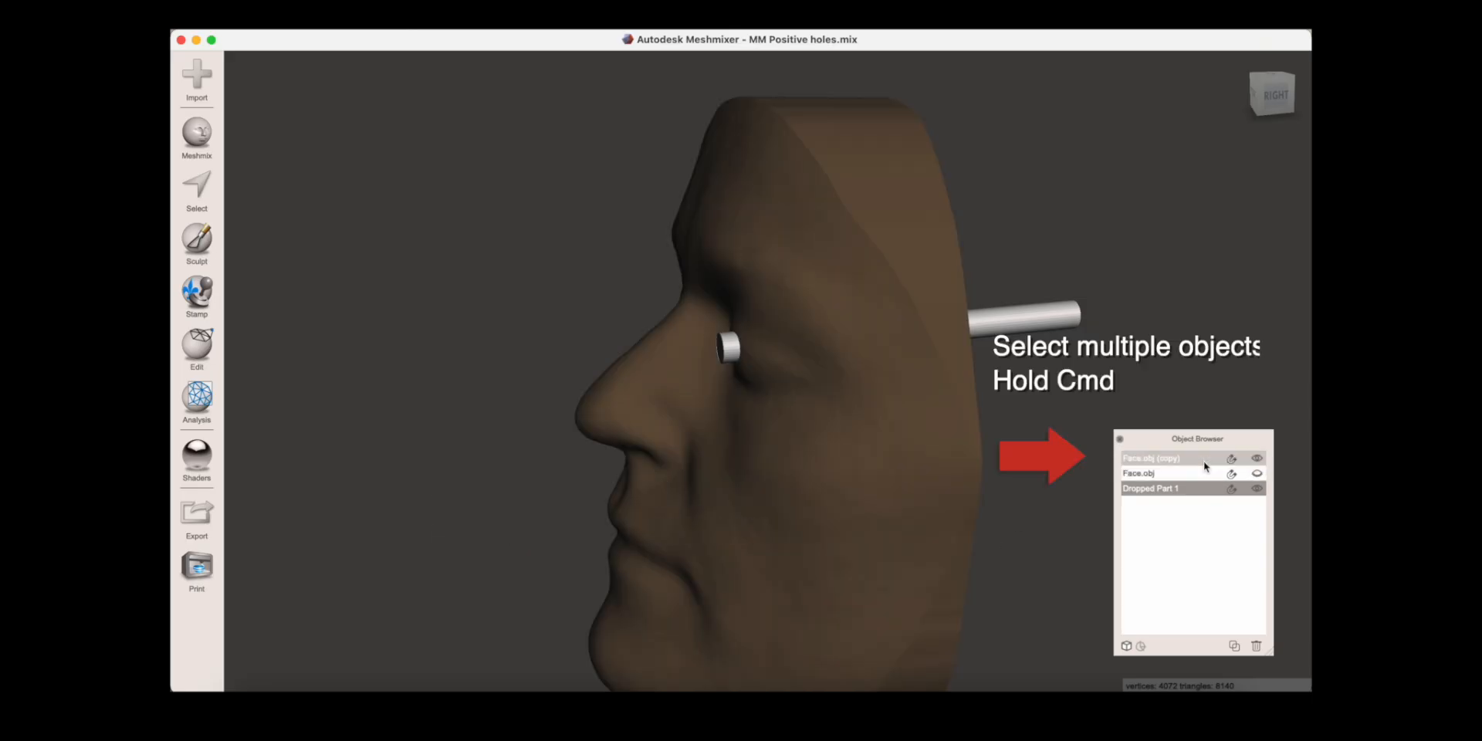
super+click(1185, 493)
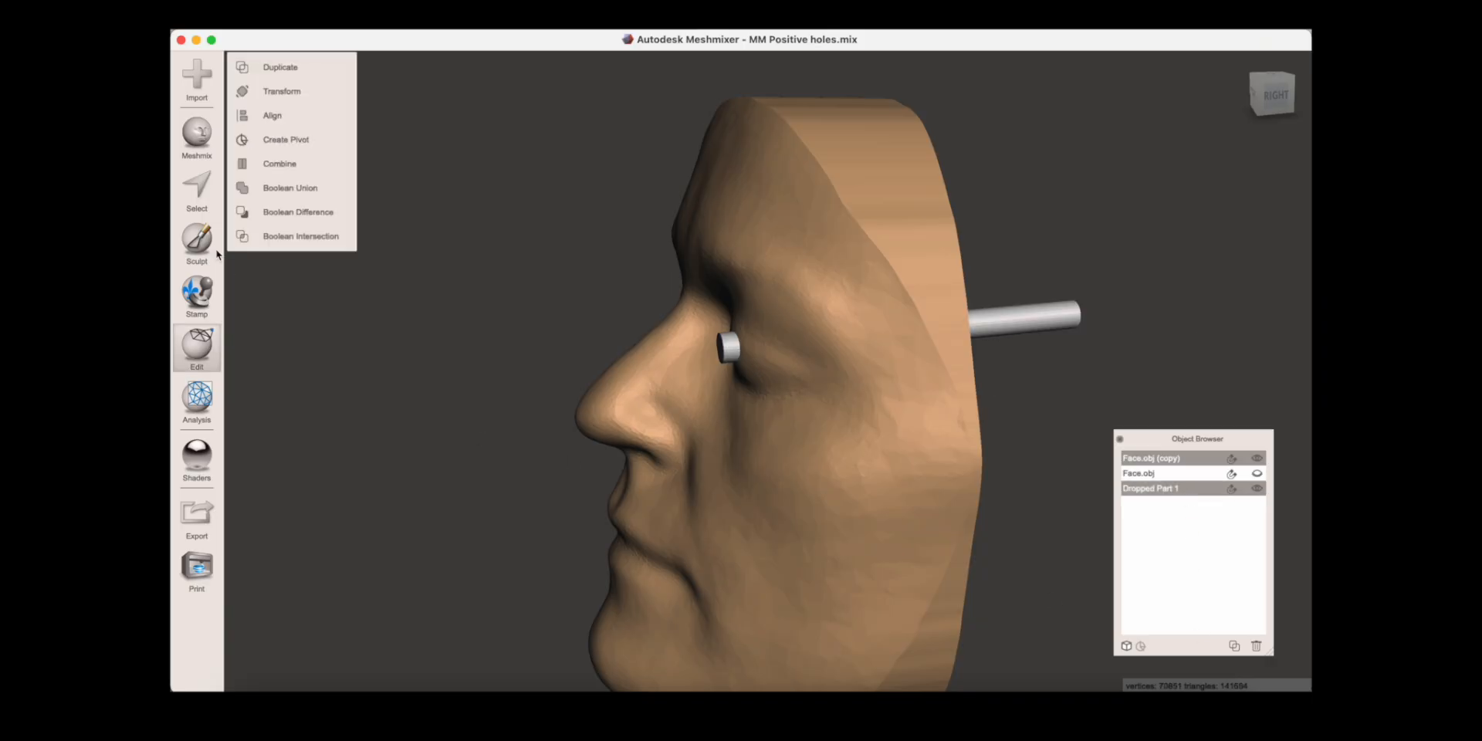
click(298, 214)
right_drag(572, 468, 773, 465)
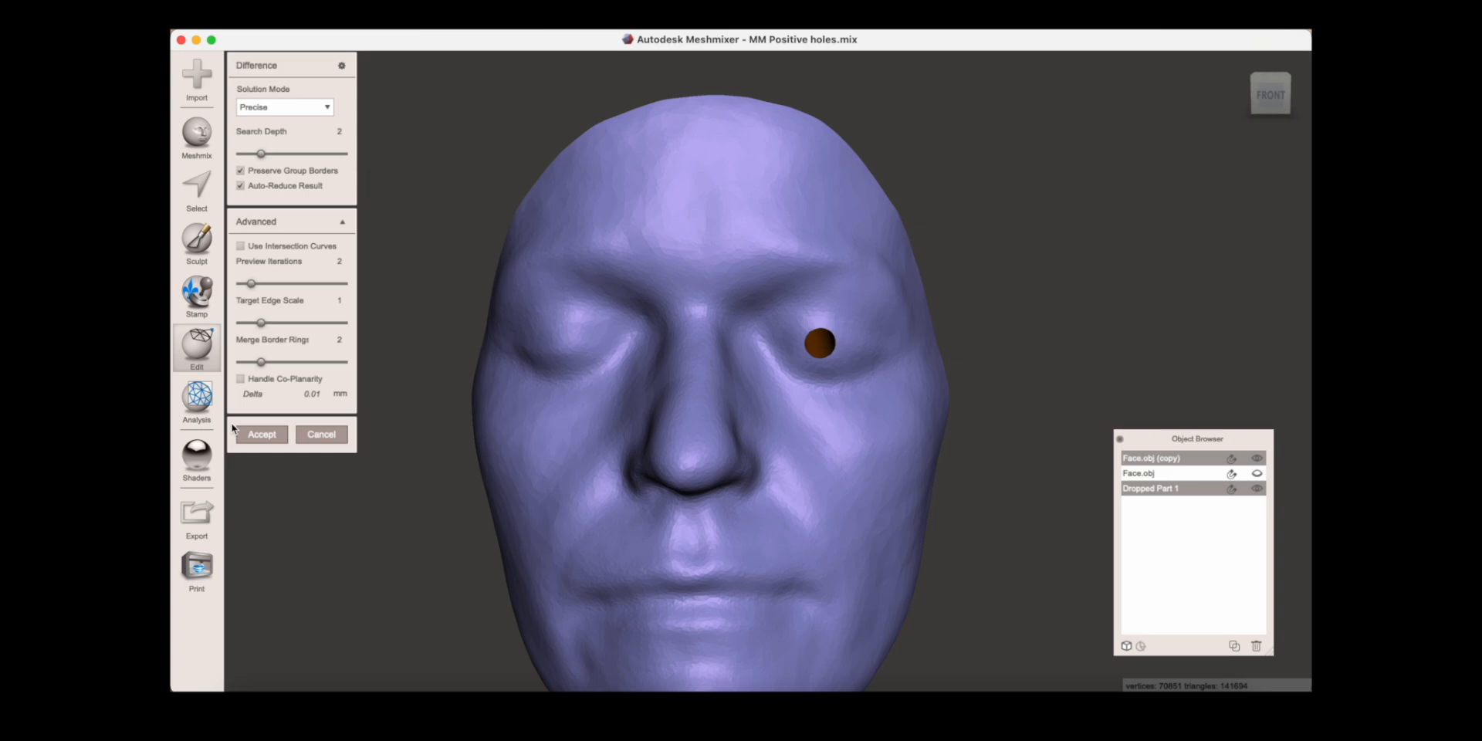
click(259, 434)
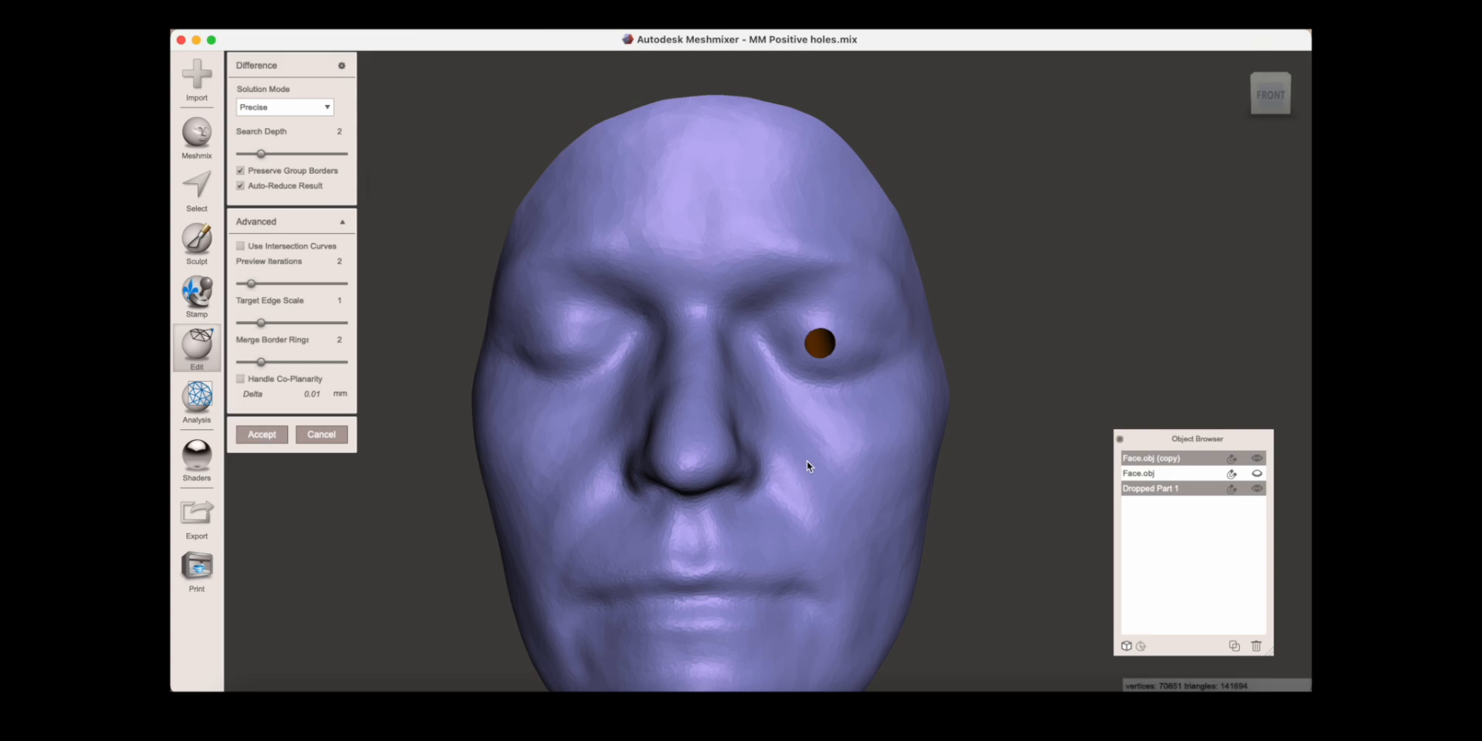
Examine the eye and nostril holes cut through the face copy from several angles.
scroll(849, 420, up, 4)
right_drag(883, 384, 341, 194)
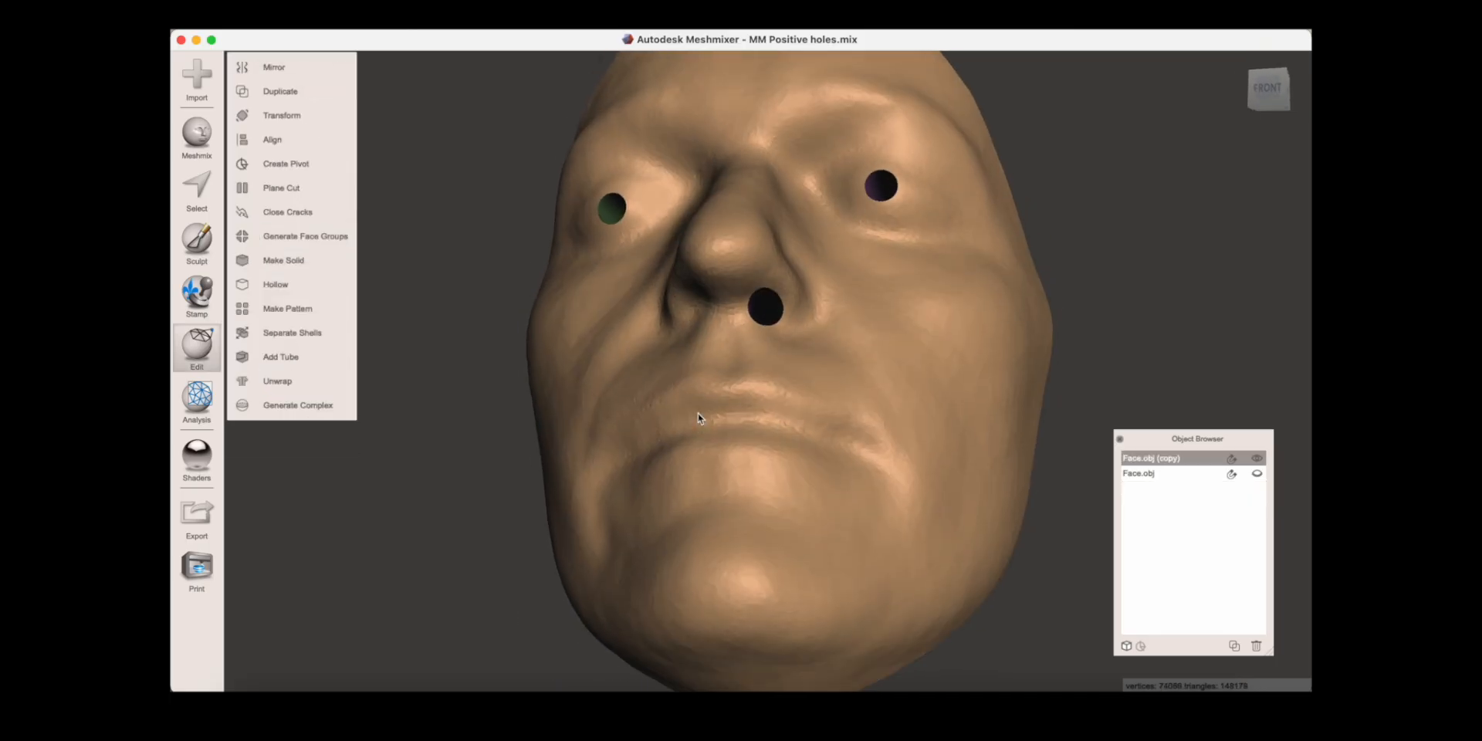
scroll(796, 411, up, 3)
right_drag(789, 421, 692, 489)
scroll(775, 449, down, 5)
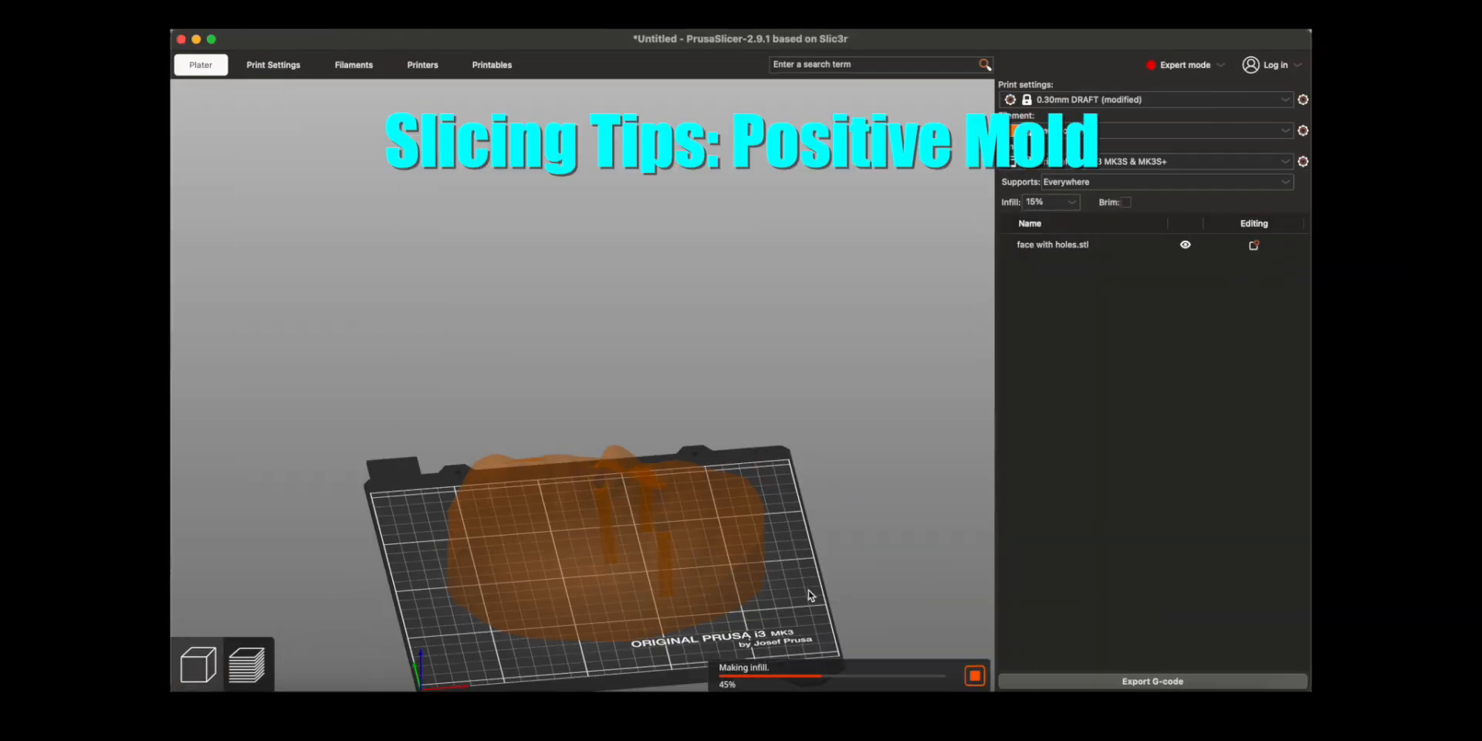
Switch to PrusaSlicer and examine the sliced surface of face with holes.stl around the nose and eyes.
scroll(808, 471, up, 10)
scroll(809, 477, down, 5)
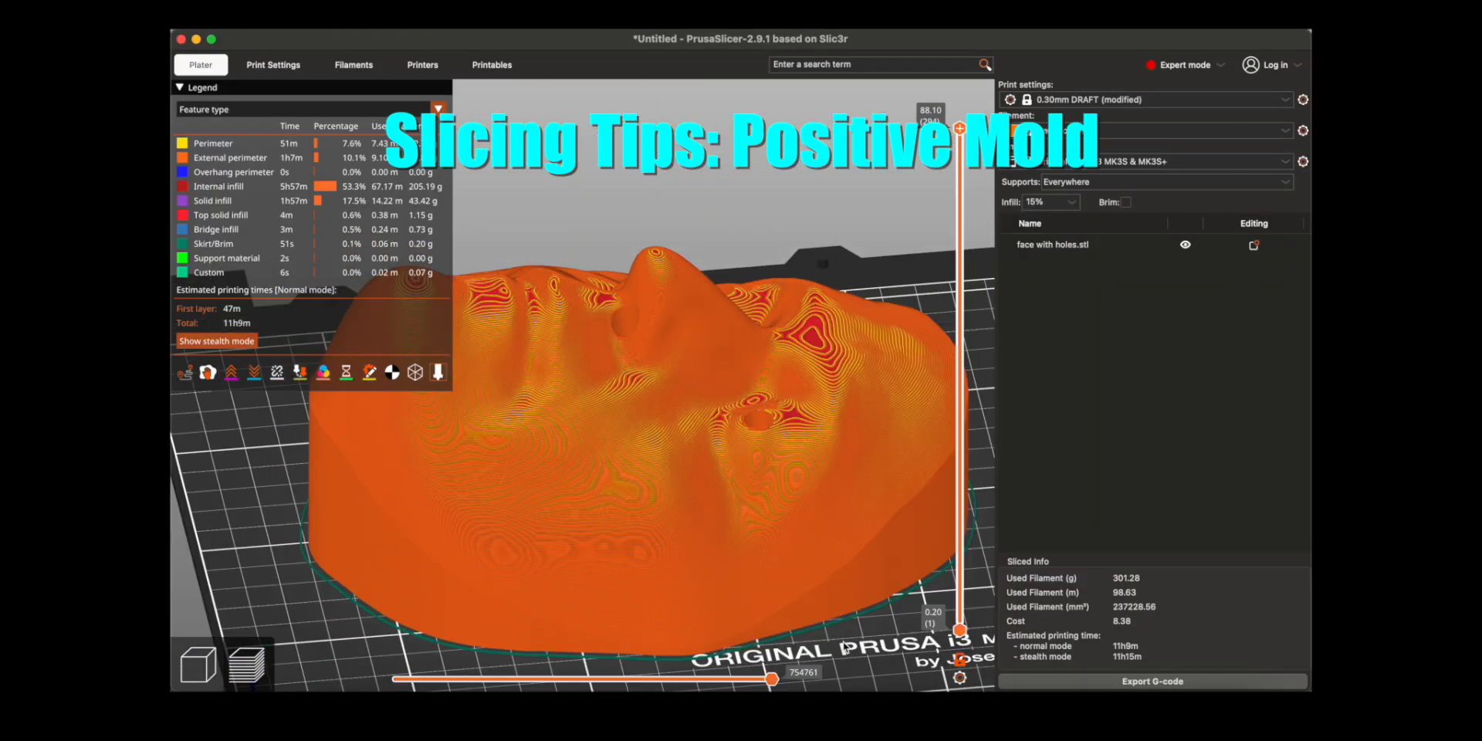
scroll(883, 660, up, 2)
drag(882, 660, 876, 584)
drag(893, 636, 897, 637)
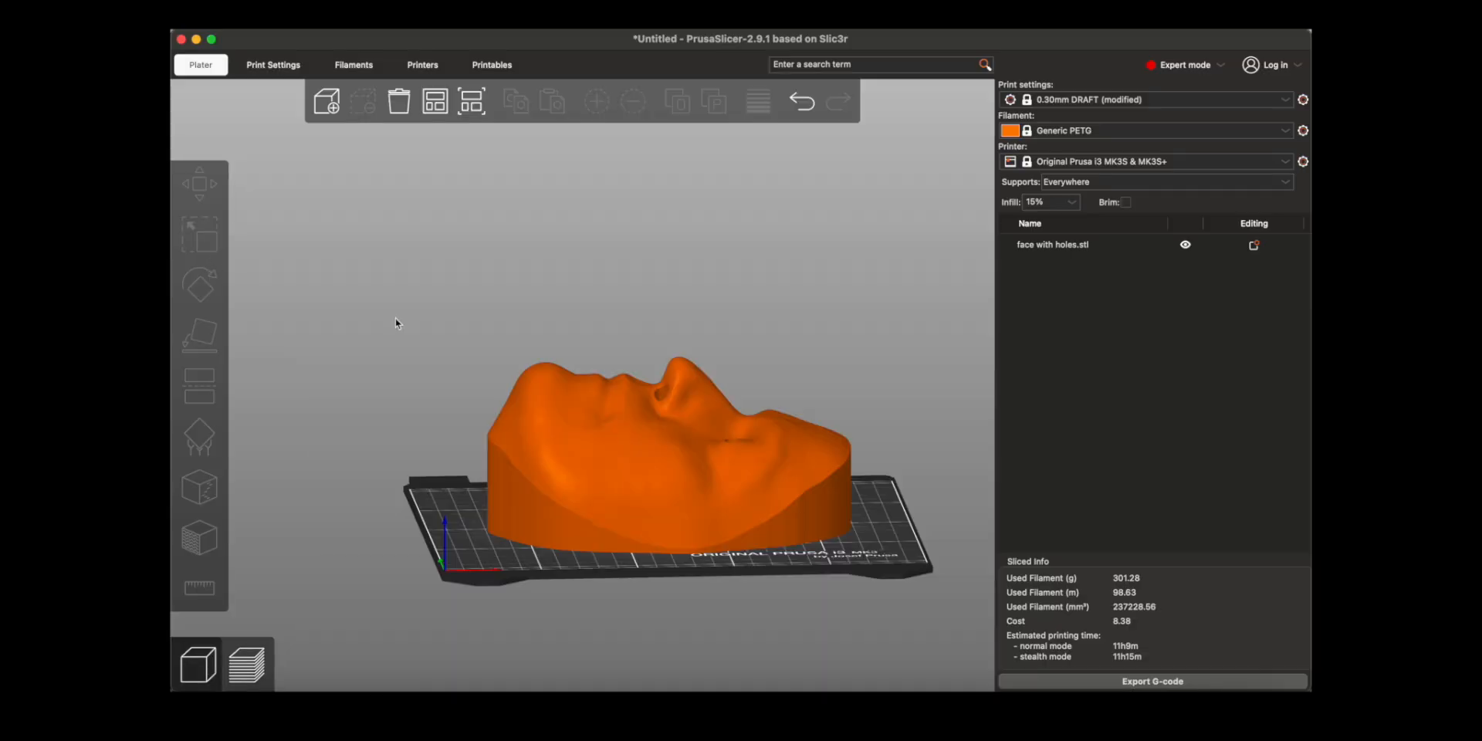
Rotate face with holes.stl so that it stands tilted on its forehead edge with the chin raised.
click(532, 409)
click(201, 285)
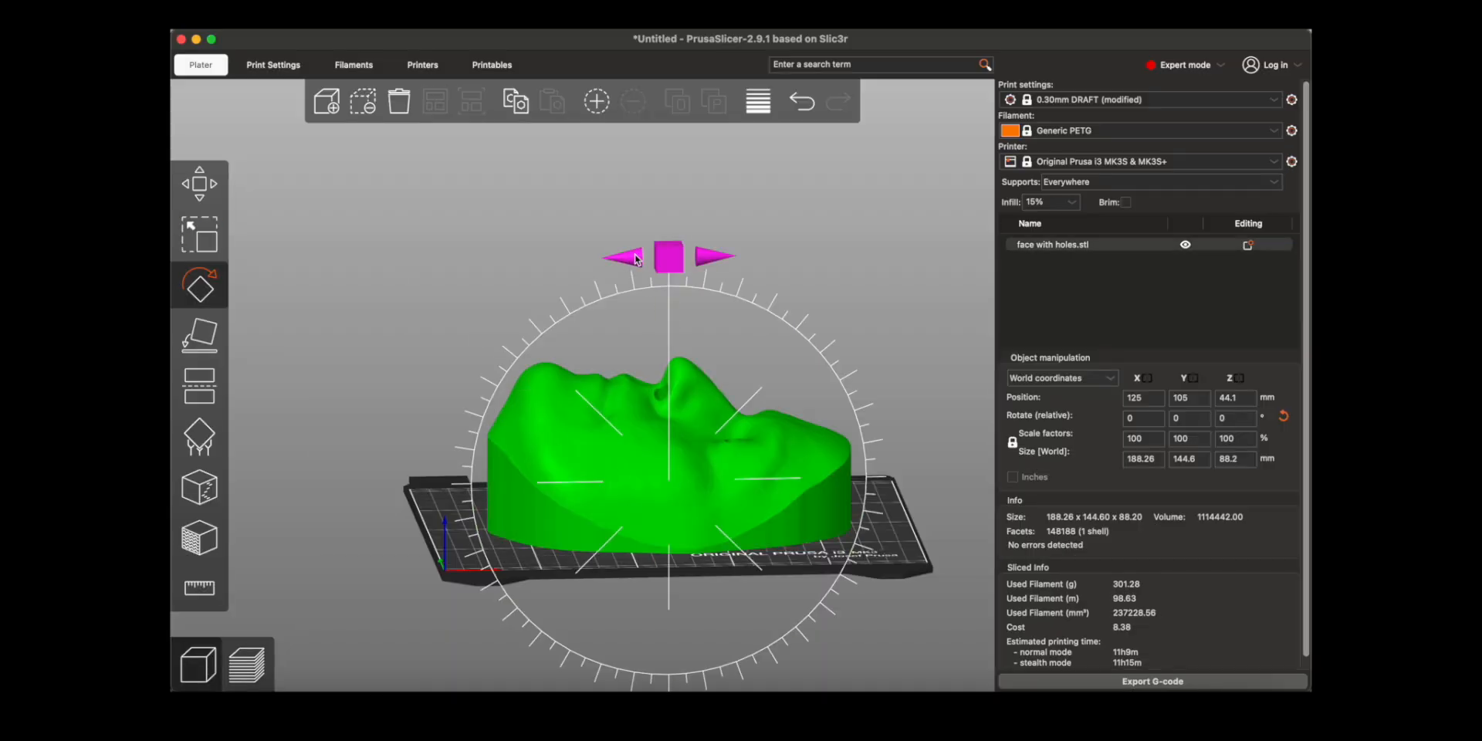
drag(672, 259, 860, 515)
Cut the tilted face with a planar cut at Z 22.03, place the upper part on the cut and delete the lower piece.
click(206, 400)
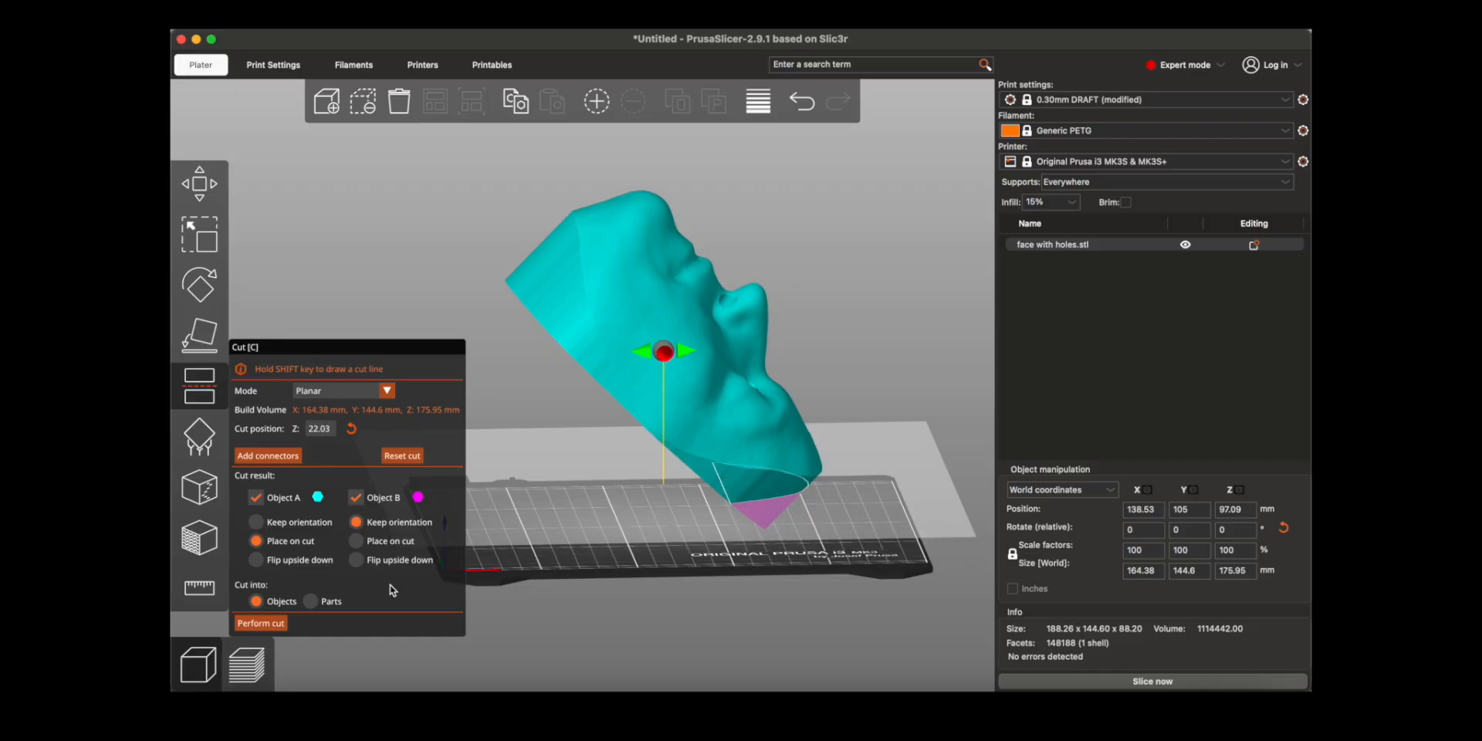
click(822, 508)
key(Delete)
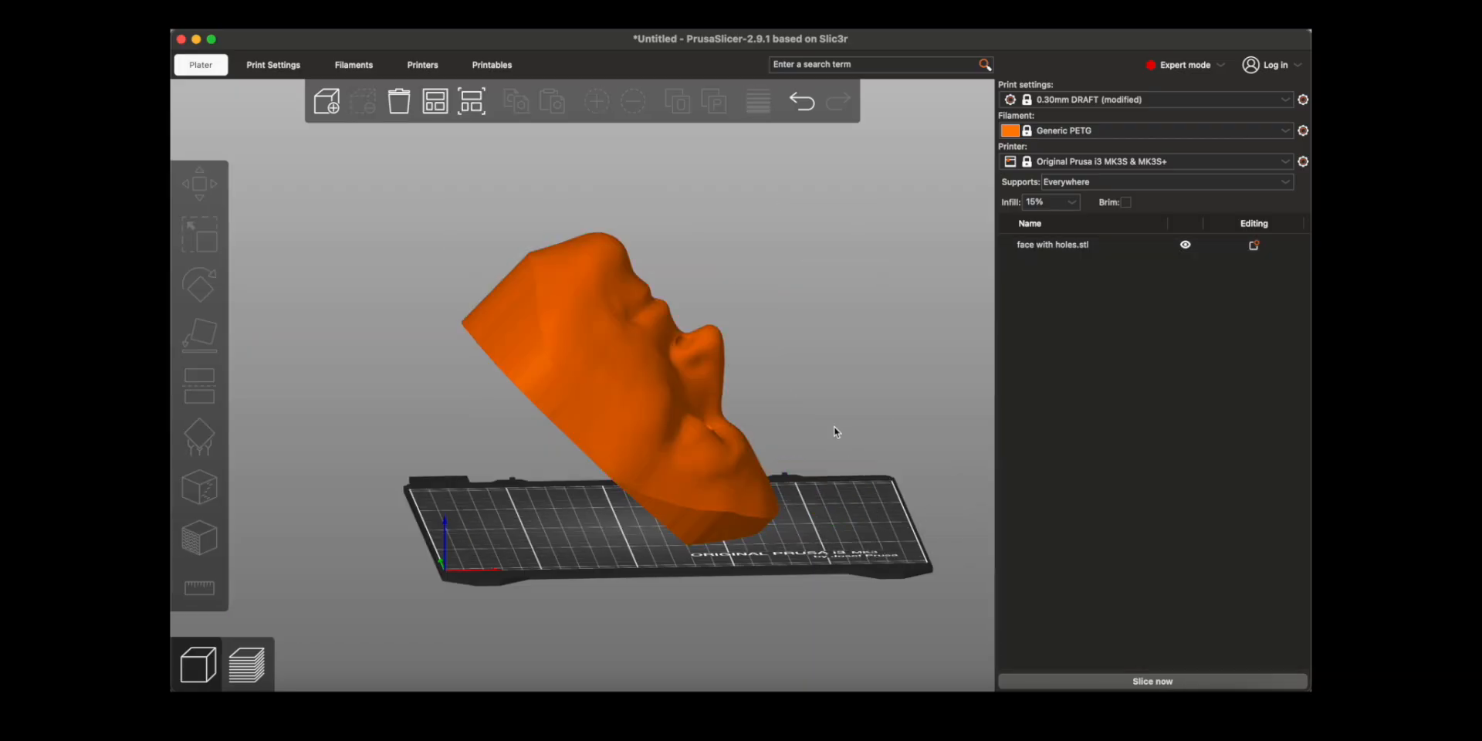
Slice the tilted face and examine the layer surface around the nose and eye holes.
drag(837, 431, 828, 567)
click(1006, 679)
scroll(736, 604, up, 2)
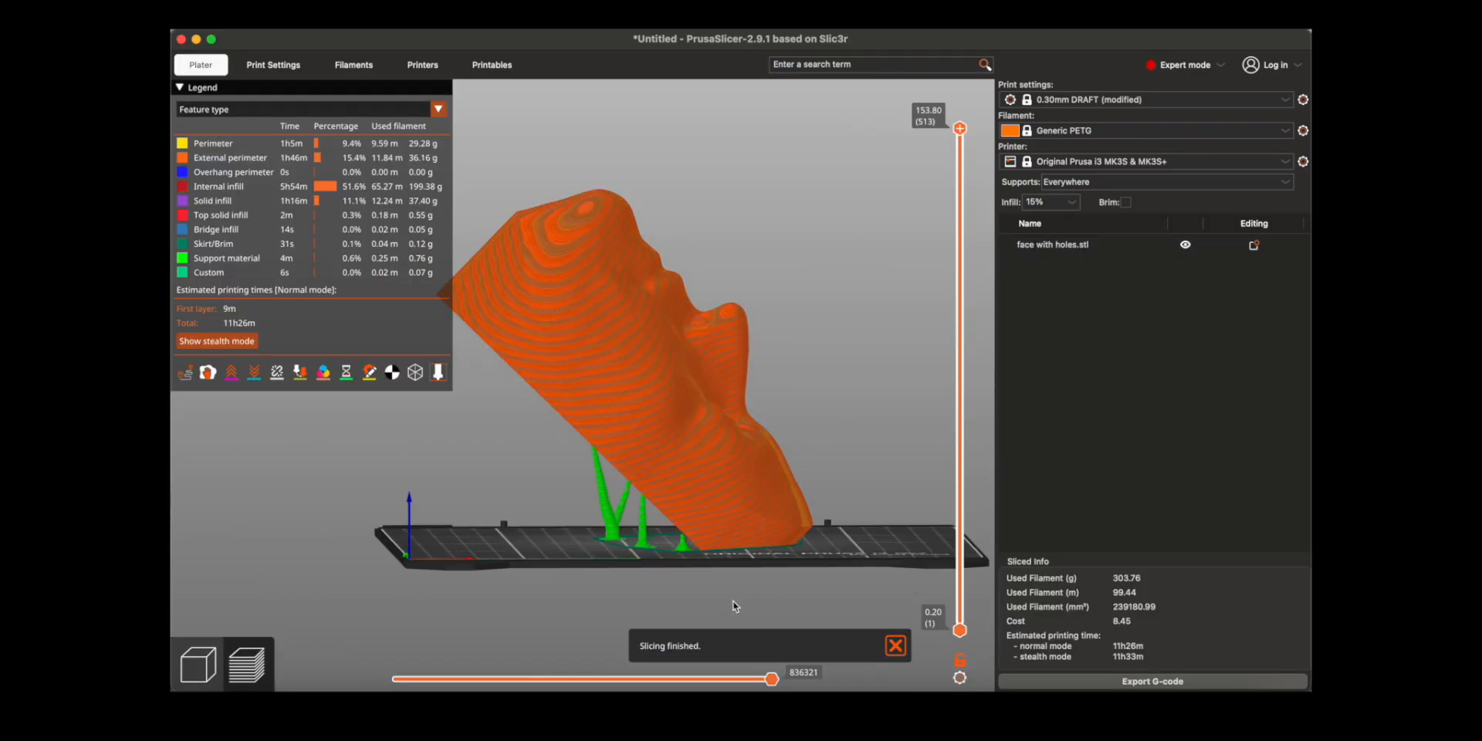
drag(734, 605, 718, 575)
scroll(715, 572, up, 5)
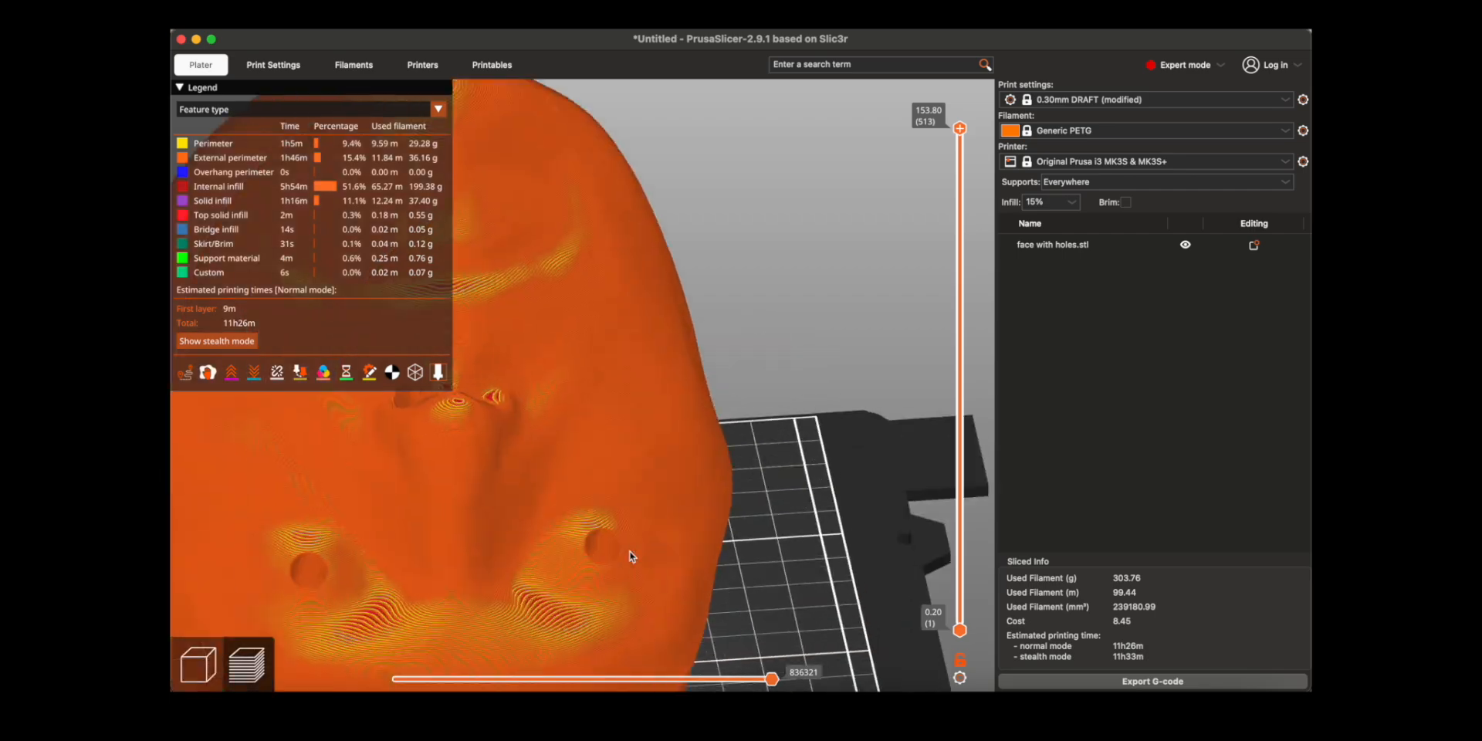
right_drag(714, 573, 834, 541)
drag(838, 565, 883, 572)
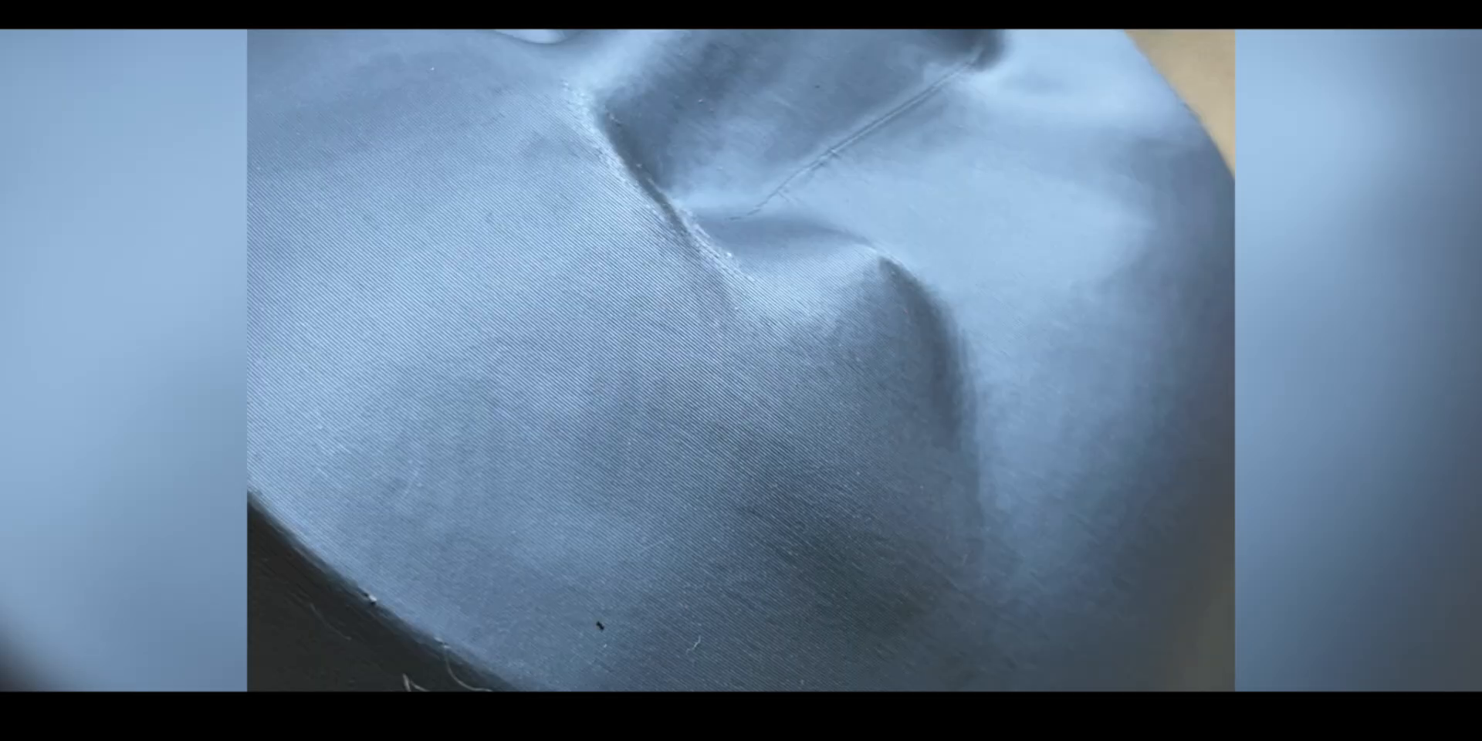